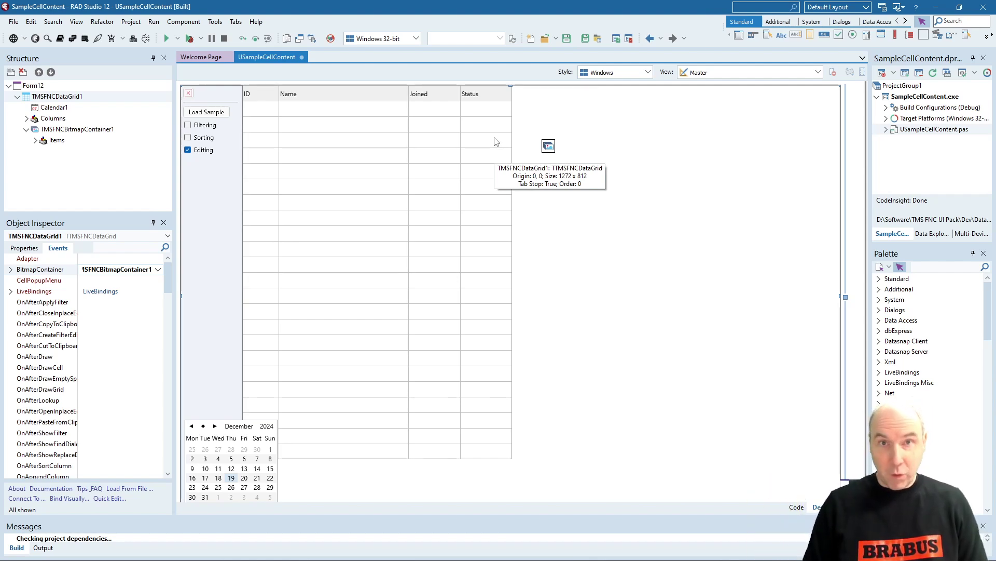
Inspect Calendar1, then open TMSFNCBitmapContainer1's image editor showing its two PNG files.
click(252, 430)
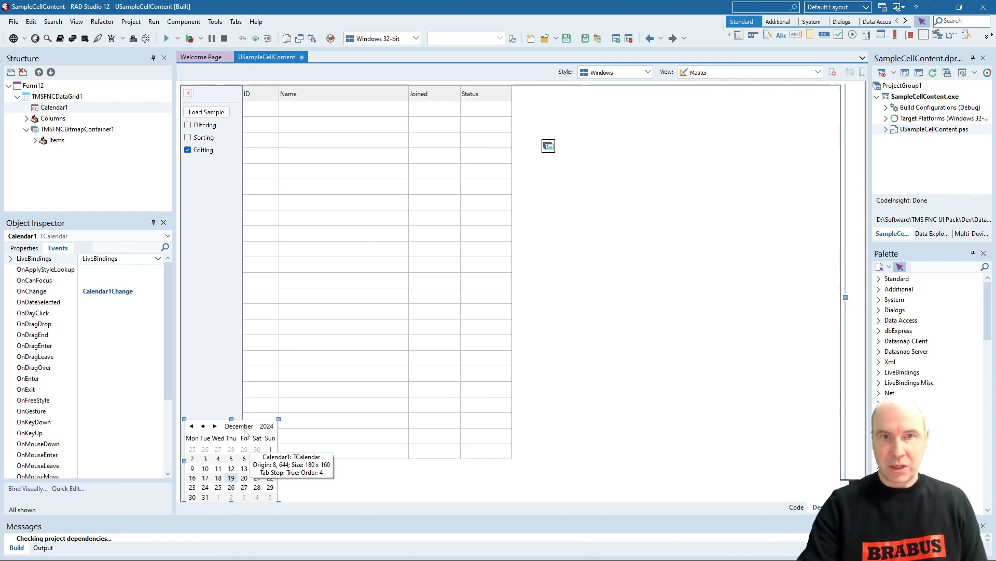
click(548, 146)
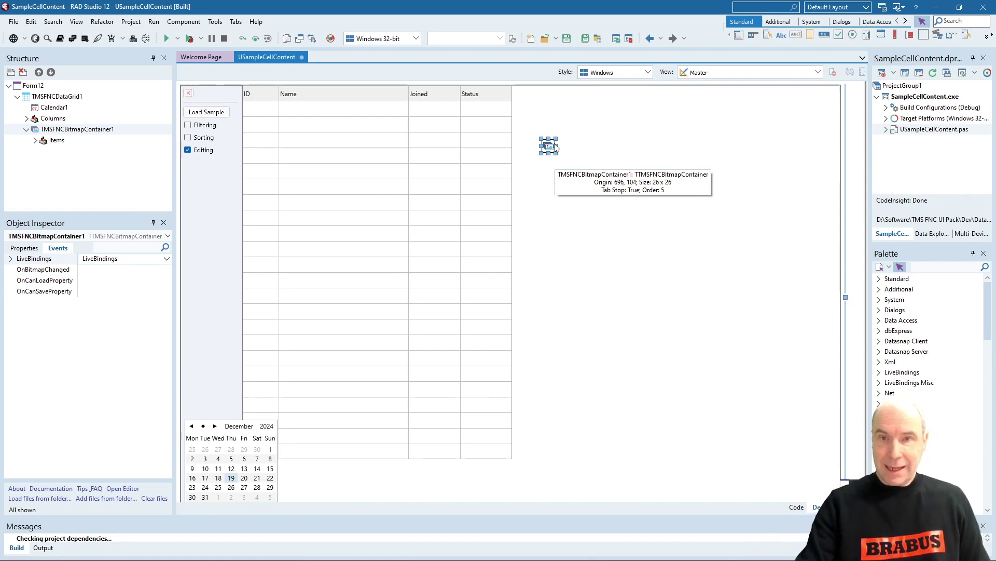
double_click(551, 146)
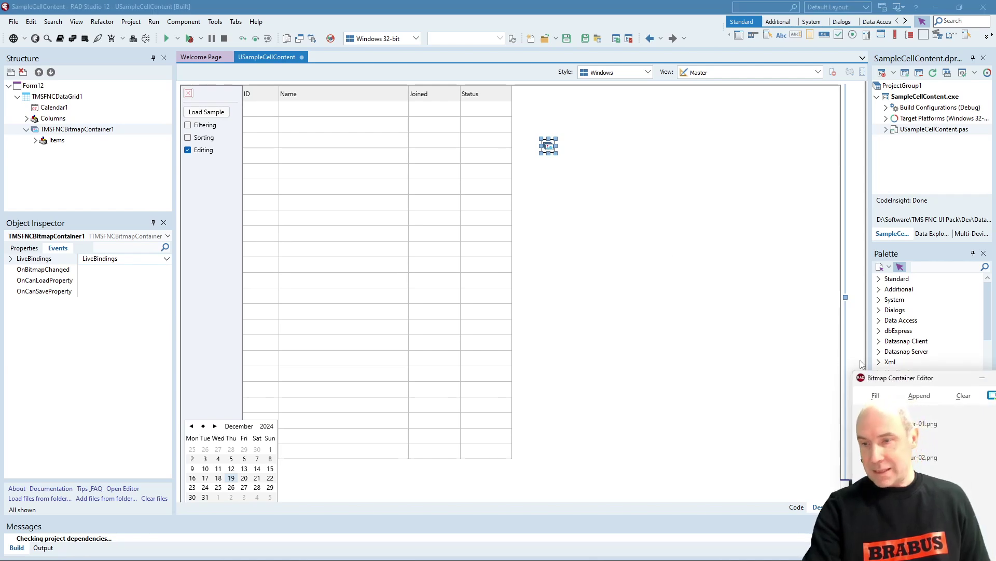
drag(896, 380, 539, 178)
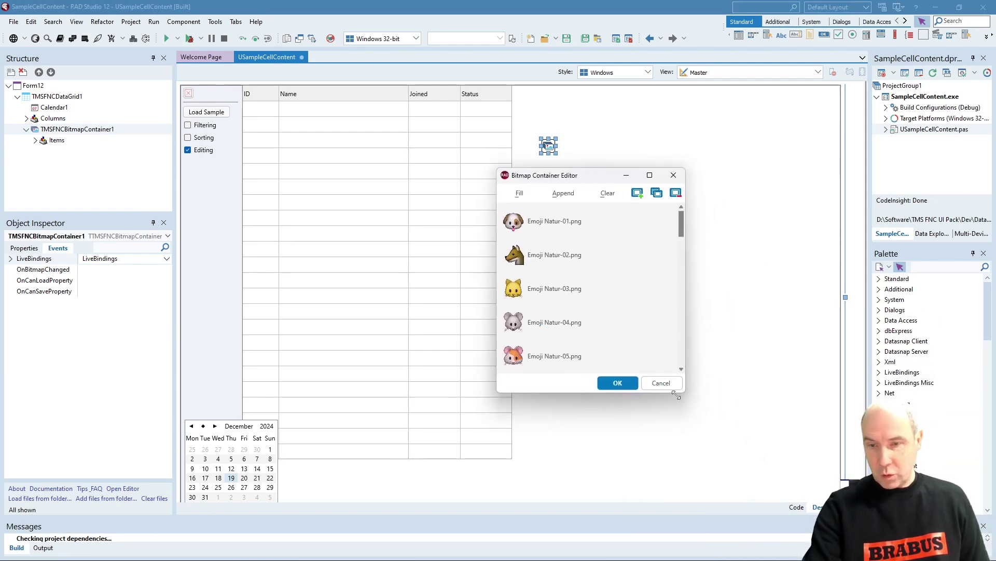
drag(681, 395, 787, 467)
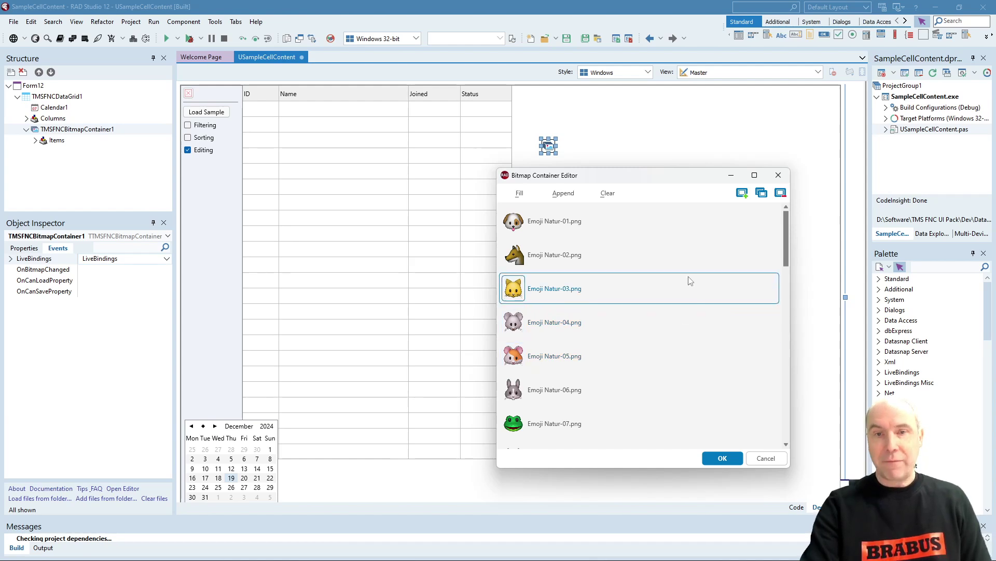
click(722, 458)
click(499, 242)
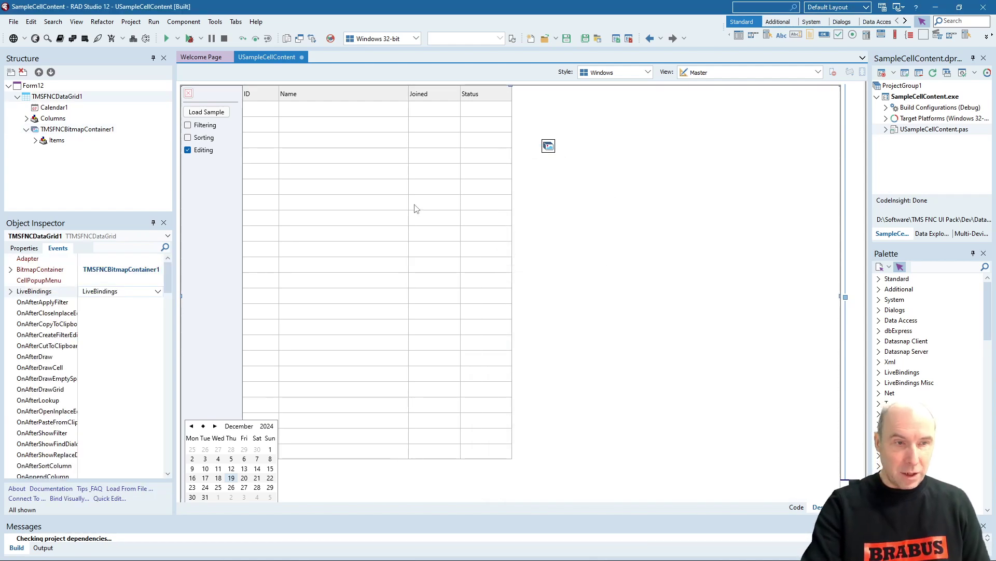
Check the grid's BitmapContainer property, then run the SampleCellContent demo and return to the IDE.
click(40, 269)
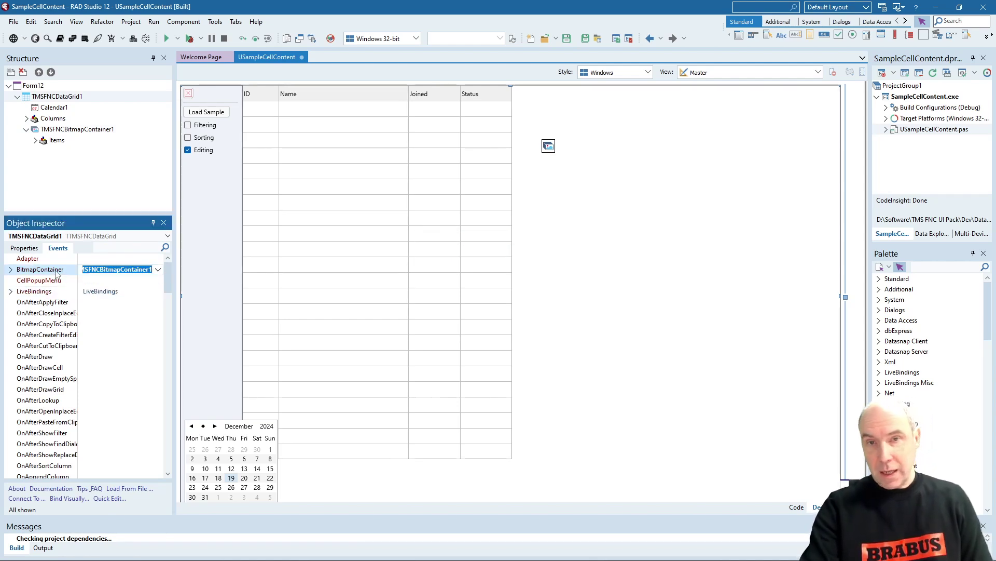
click(265, 227)
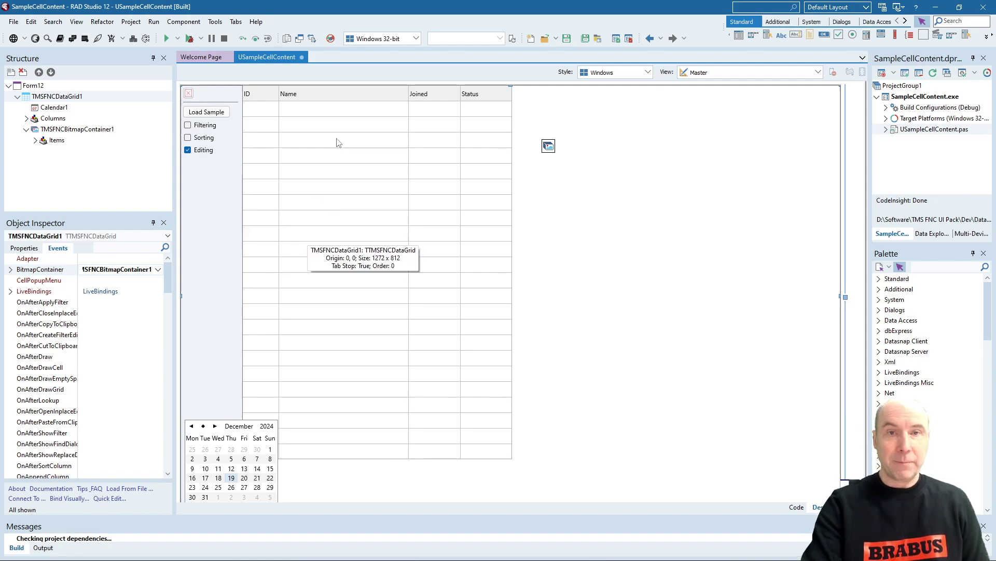
click(189, 38)
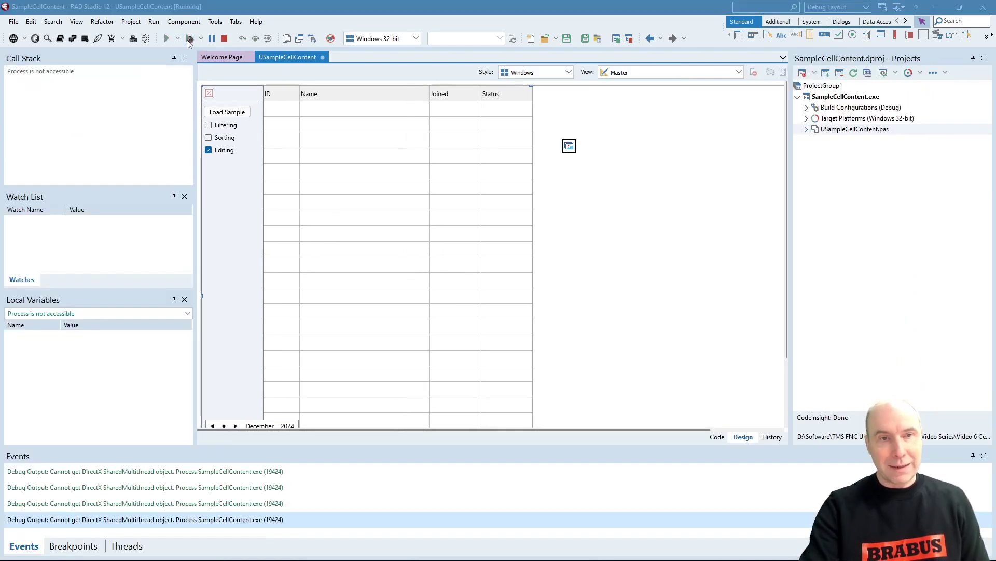
drag(221, 89, 135, 78)
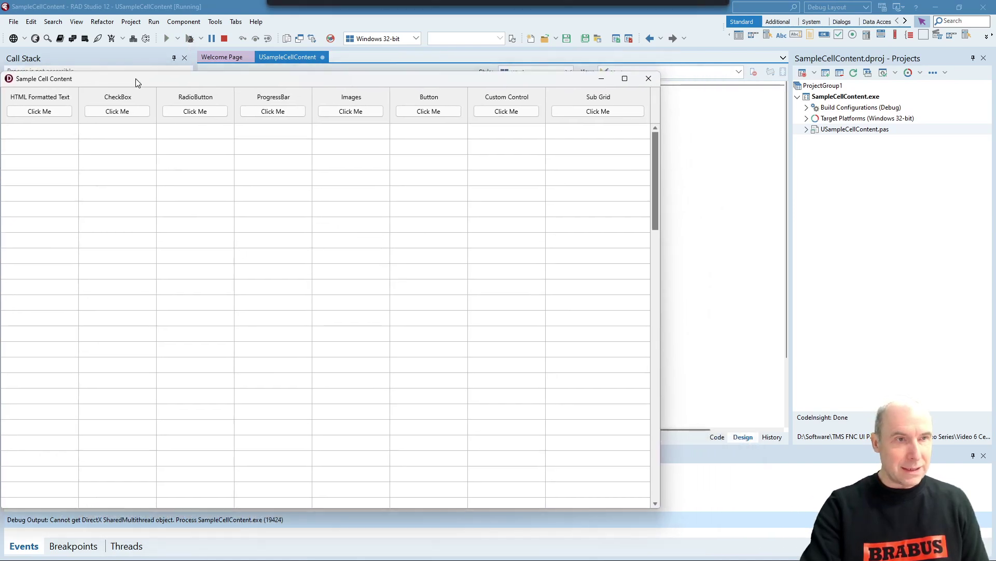
click(397, 6)
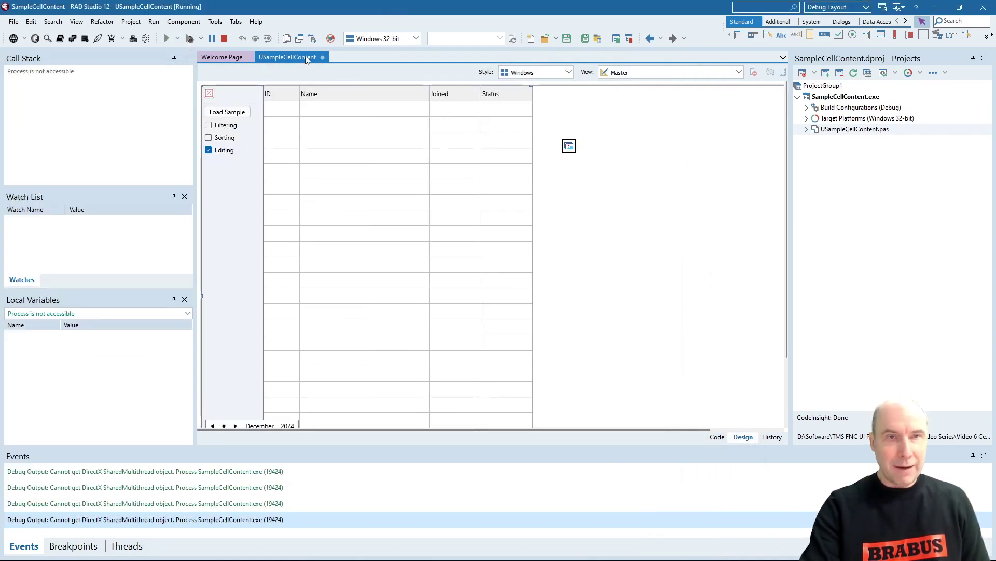
right_click(308, 57)
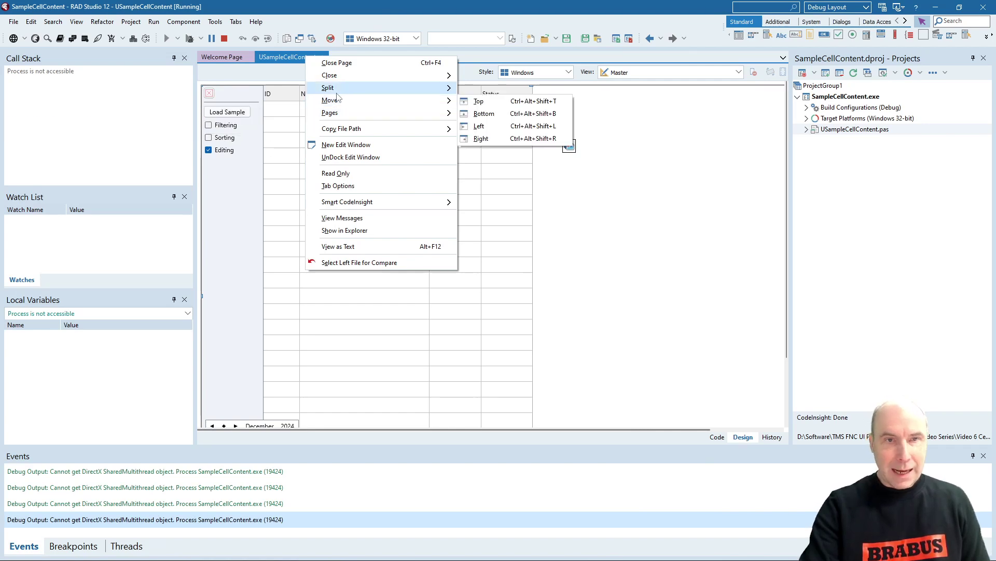
Open USampleCellContent in a New Edit Window beside the narrowed running demo window.
click(346, 145)
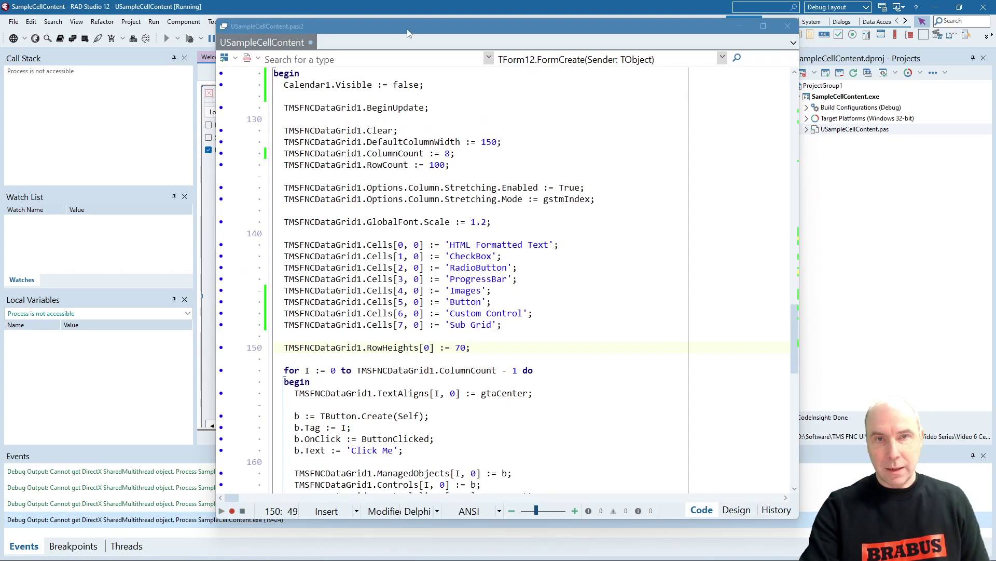
drag(405, 28, 601, 31)
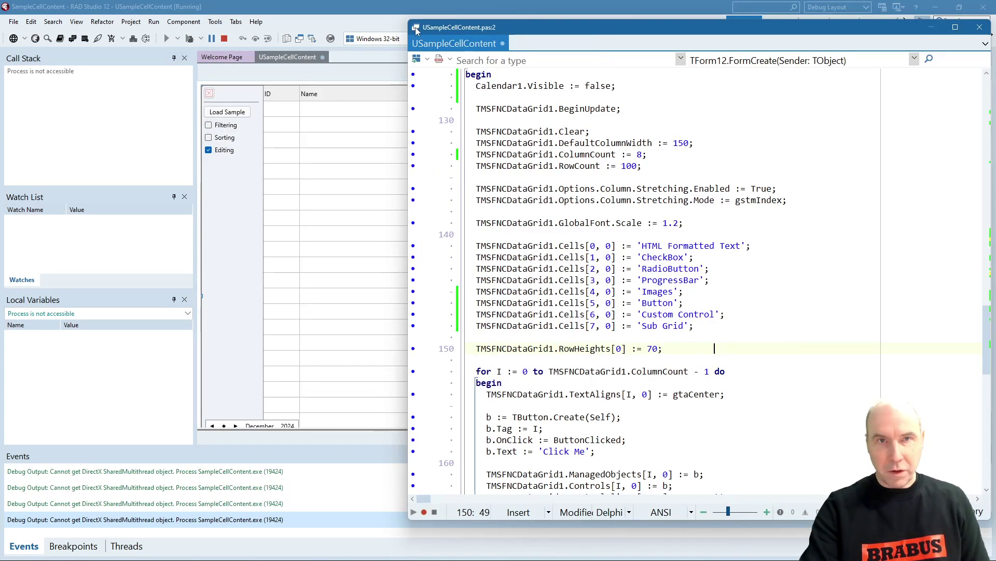
drag(416, 29, 560, 33)
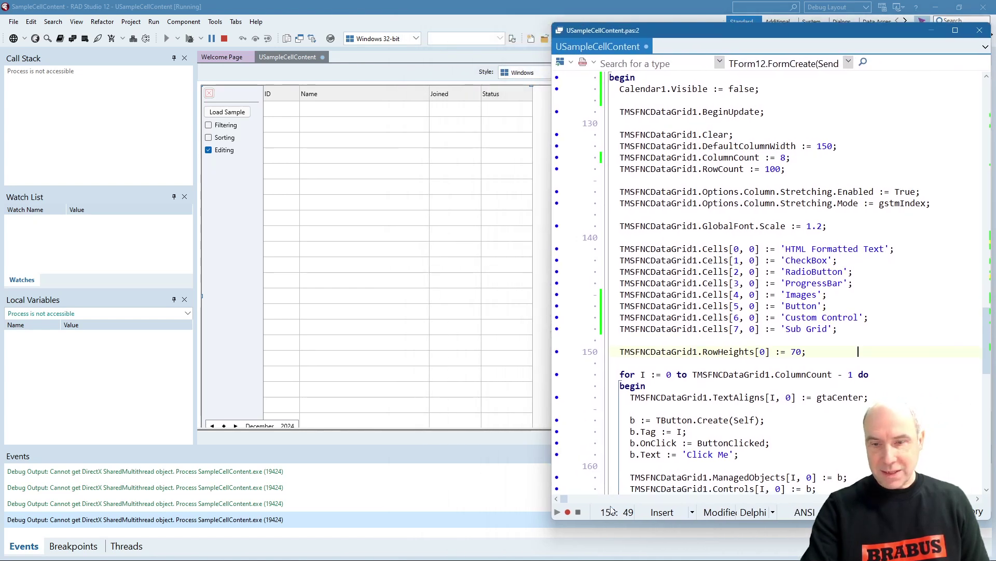
click(688, 550)
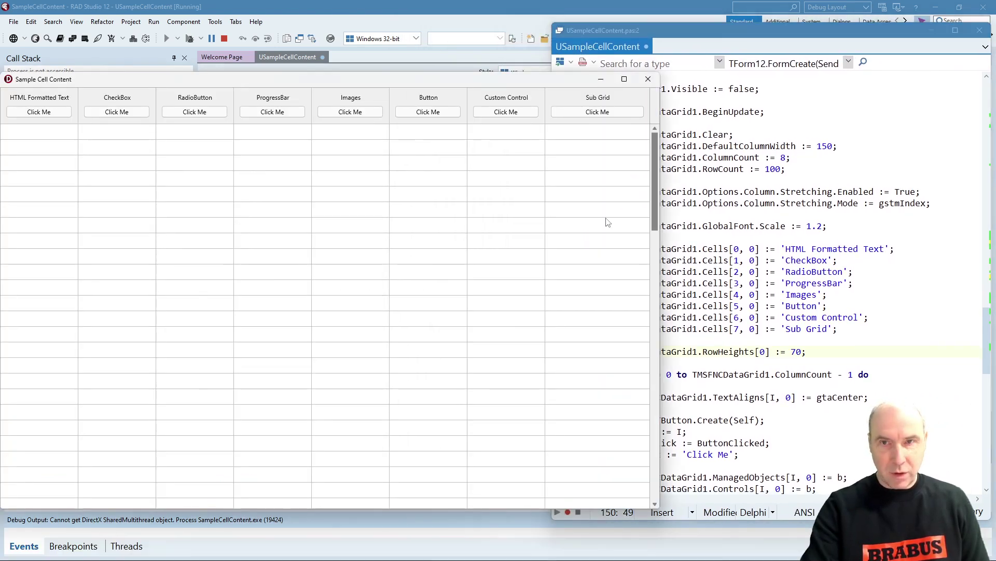
drag(653, 181, 554, 181)
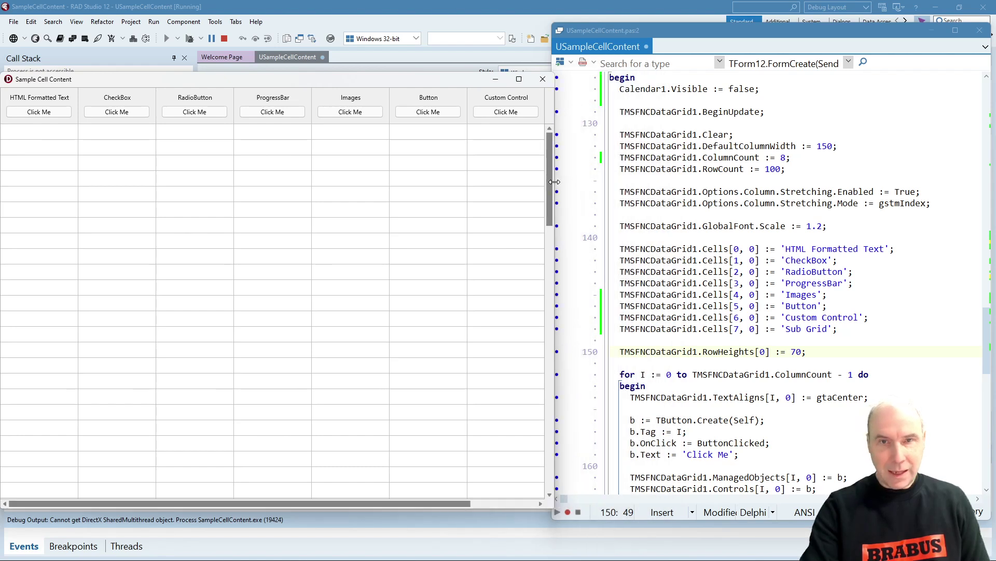
click(693, 203)
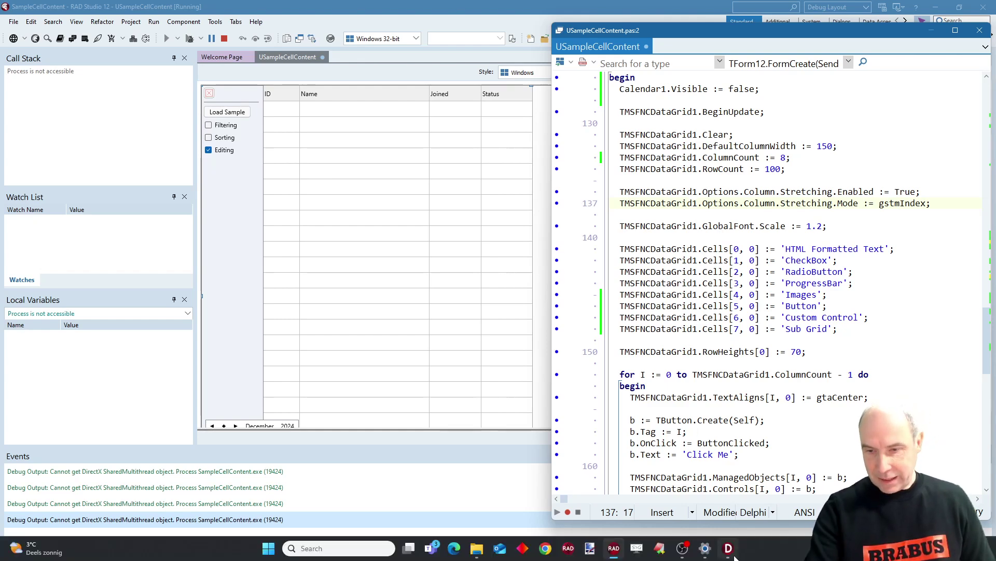
click(729, 548)
scroll(767, 271, down, 1)
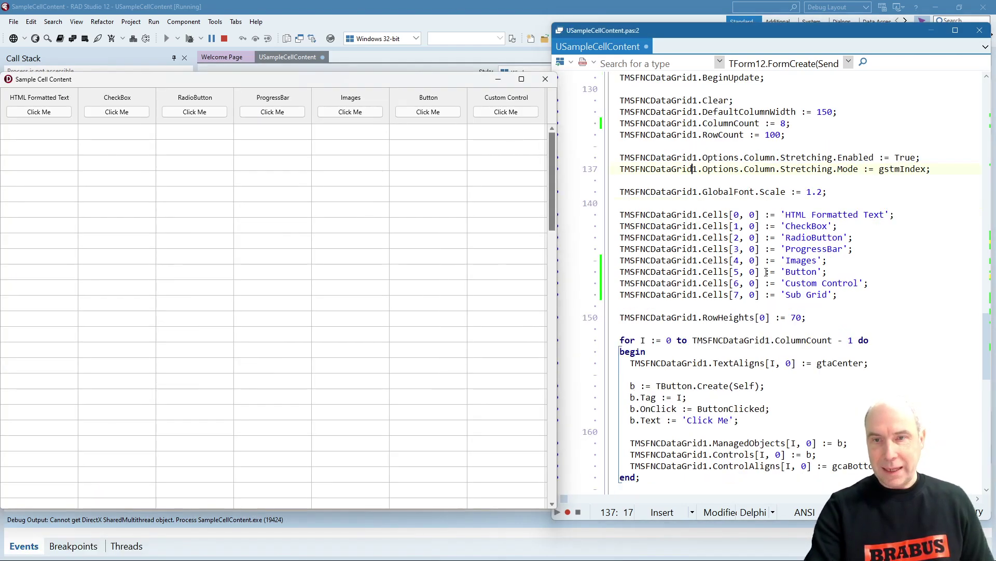
scroll(767, 271, up, 1)
scroll(767, 271, up, 3)
scroll(767, 271, up, 3)
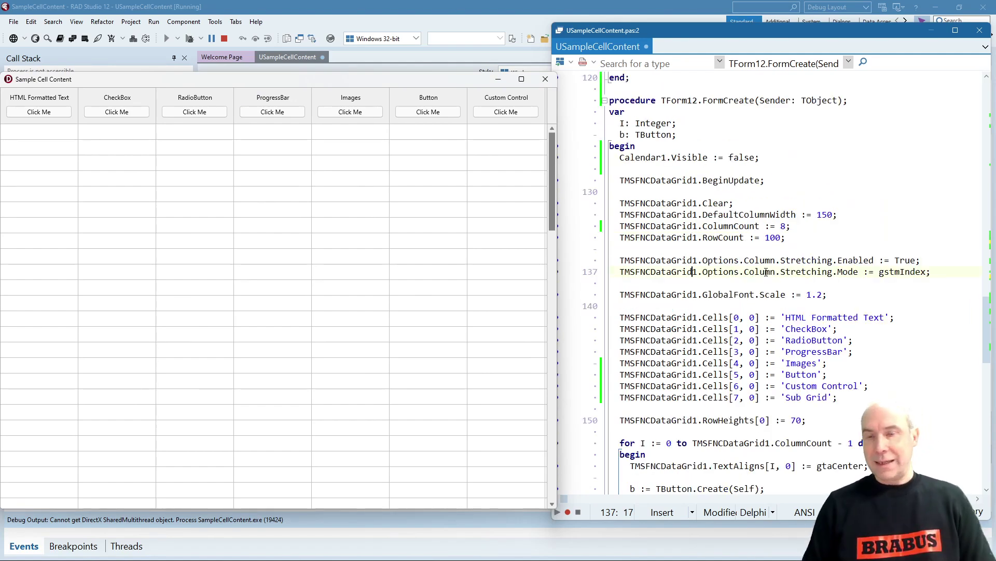
scroll(766, 222, down, 3)
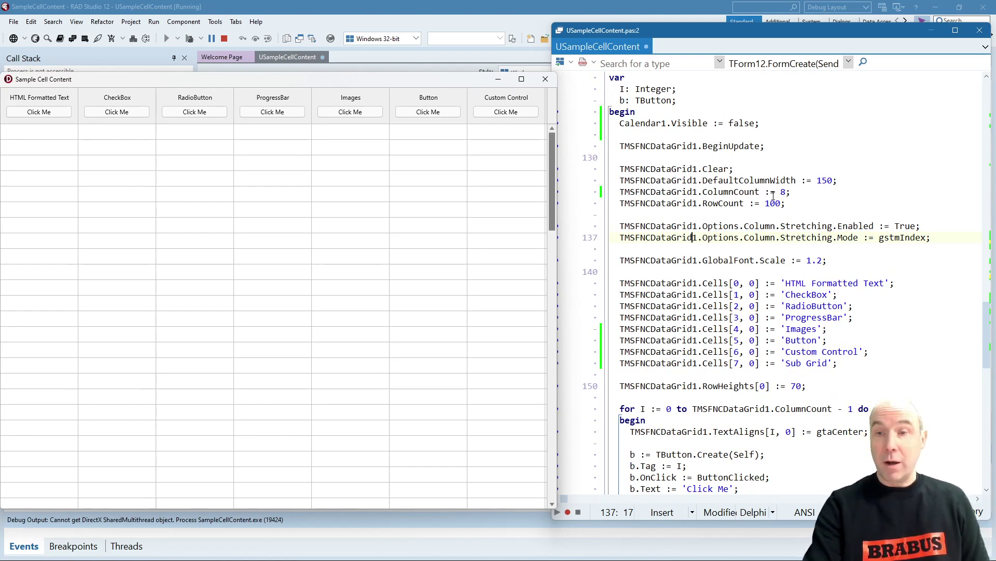
scroll(766, 182, down, 3)
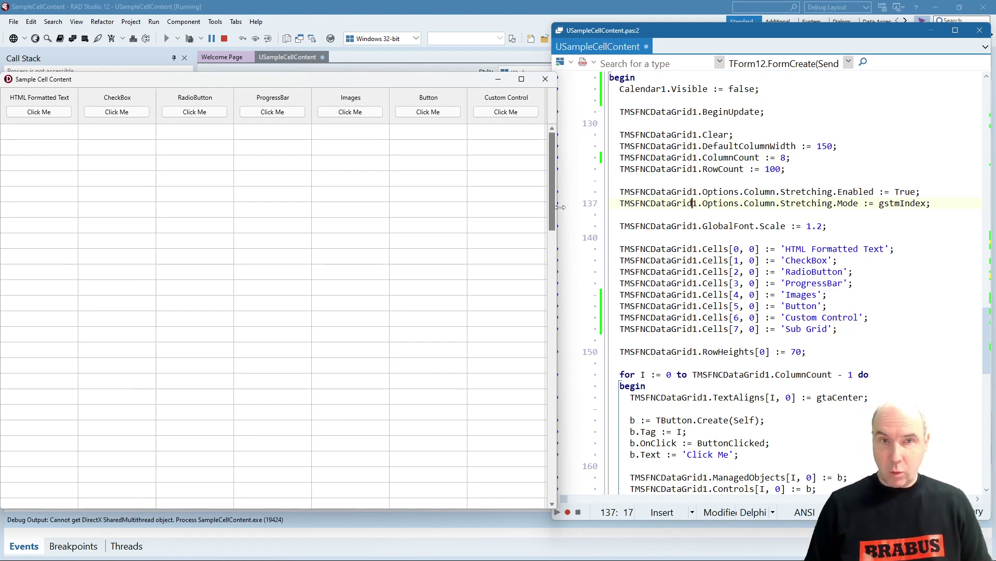
scroll(778, 273, down, 3)
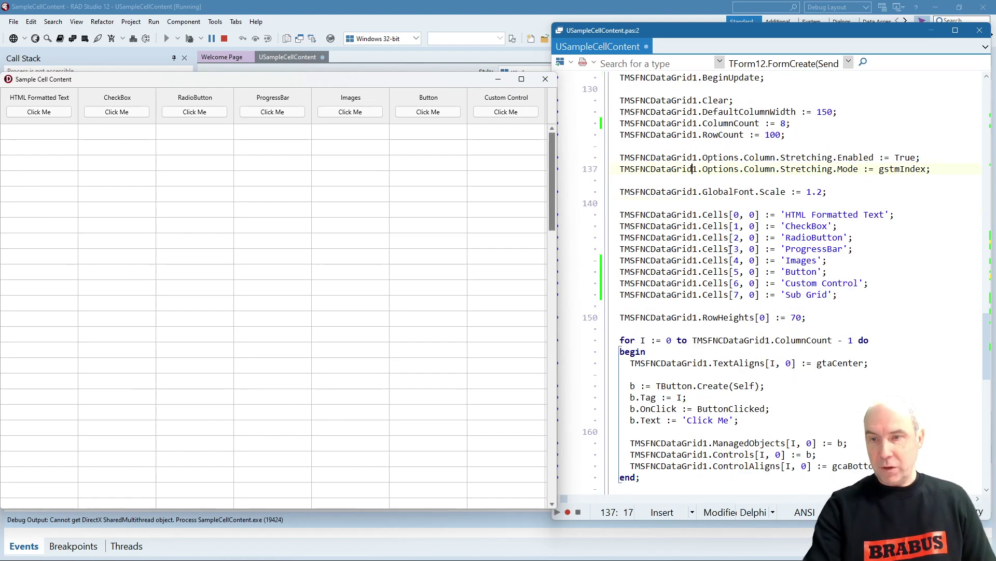
scroll(778, 273, down, 3)
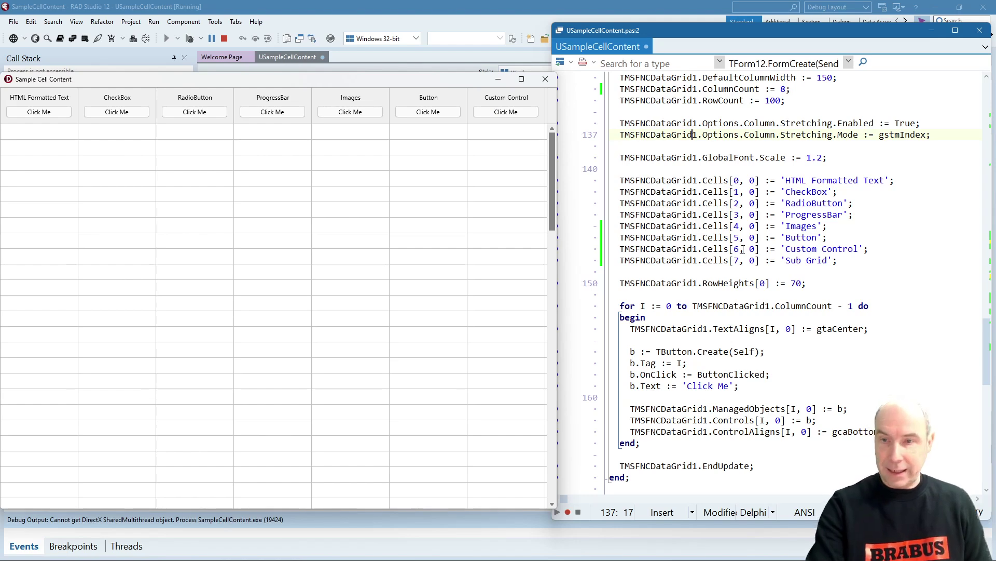
scroll(741, 248, down, 4)
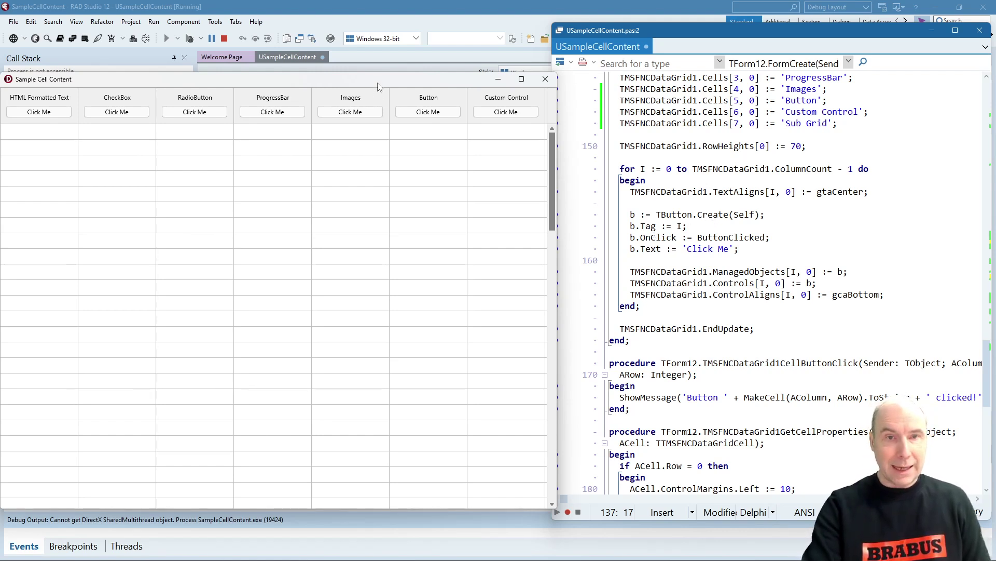
Fill the HTML text column, then the CheckBox column with random True/False checkboxes.
click(39, 112)
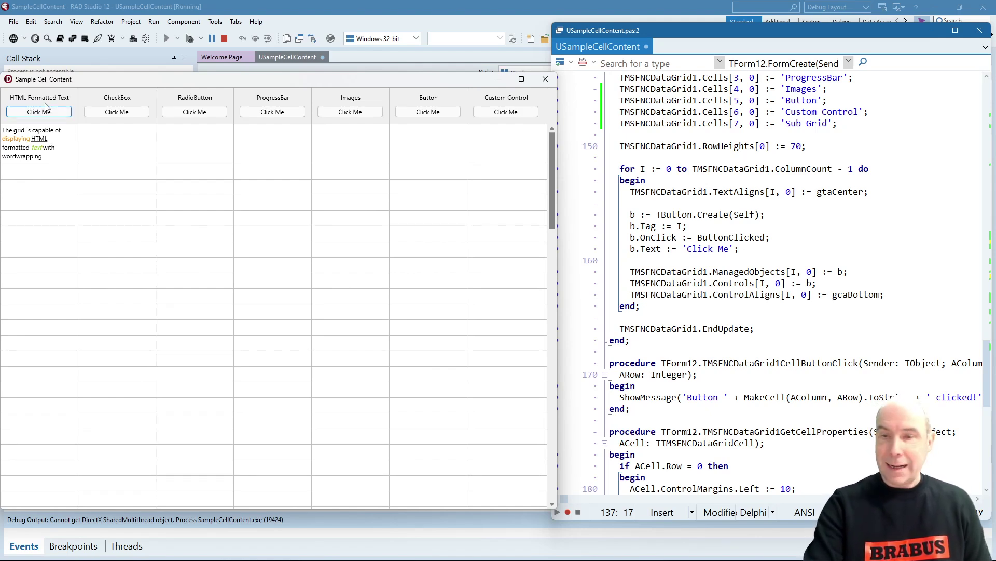
scroll(758, 264, down, 2)
scroll(758, 266, up, 15)
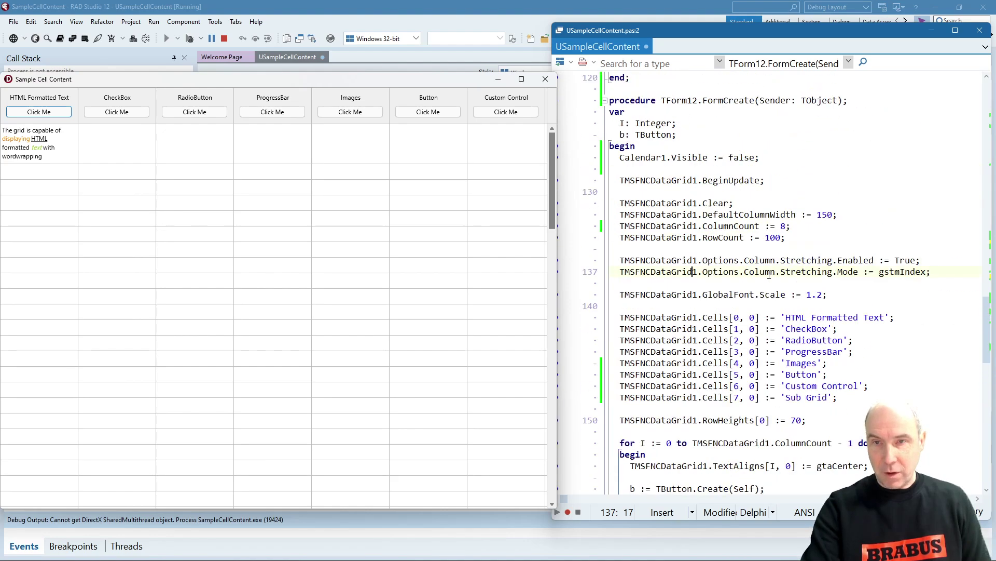
scroll(769, 274, up, 8)
scroll(769, 274, up, 5)
scroll(769, 274, up, 3)
scroll(770, 275, up, 4)
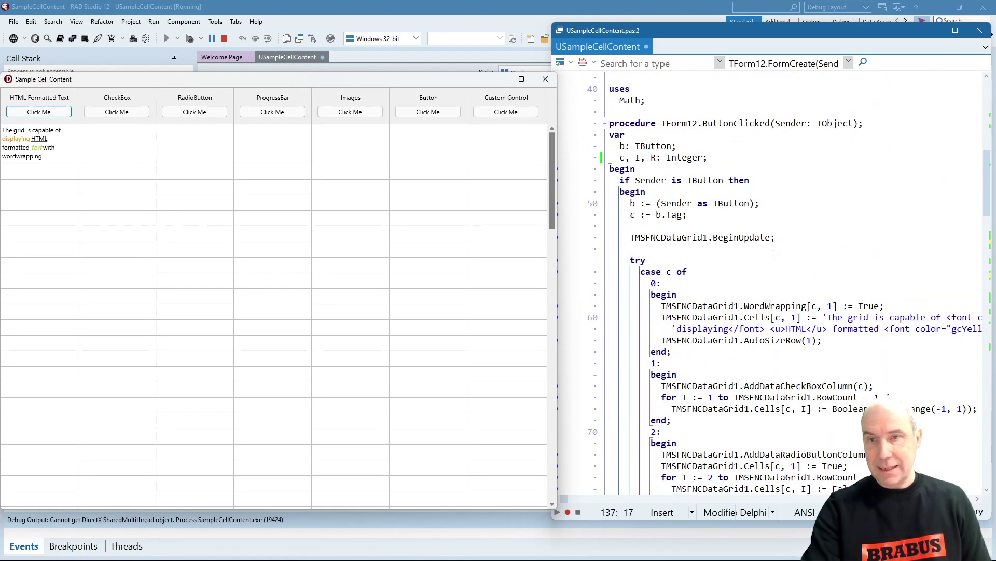
scroll(770, 265, up, 3)
scroll(773, 257, up, 3)
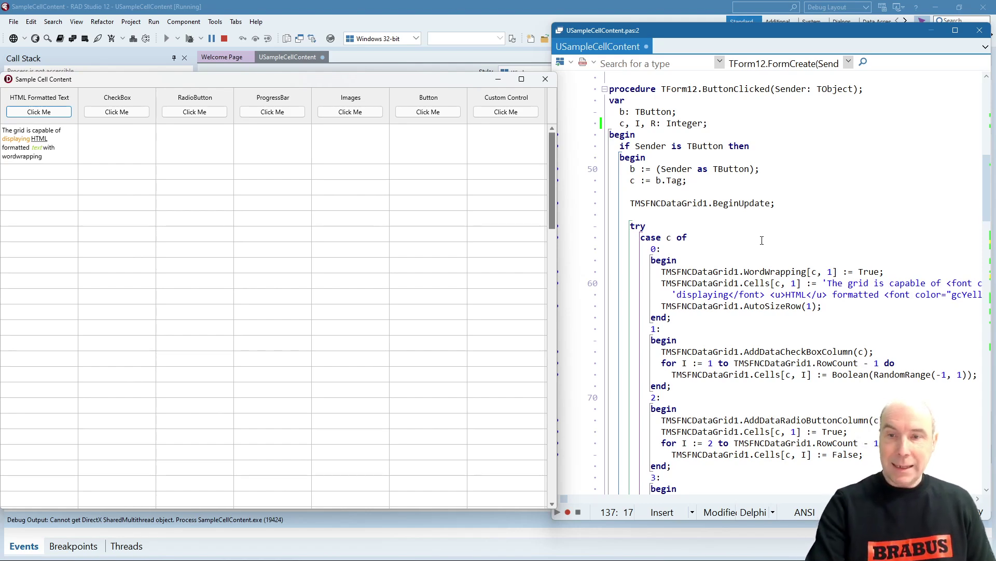
scroll(762, 240, down, 3)
scroll(762, 240, down, 1)
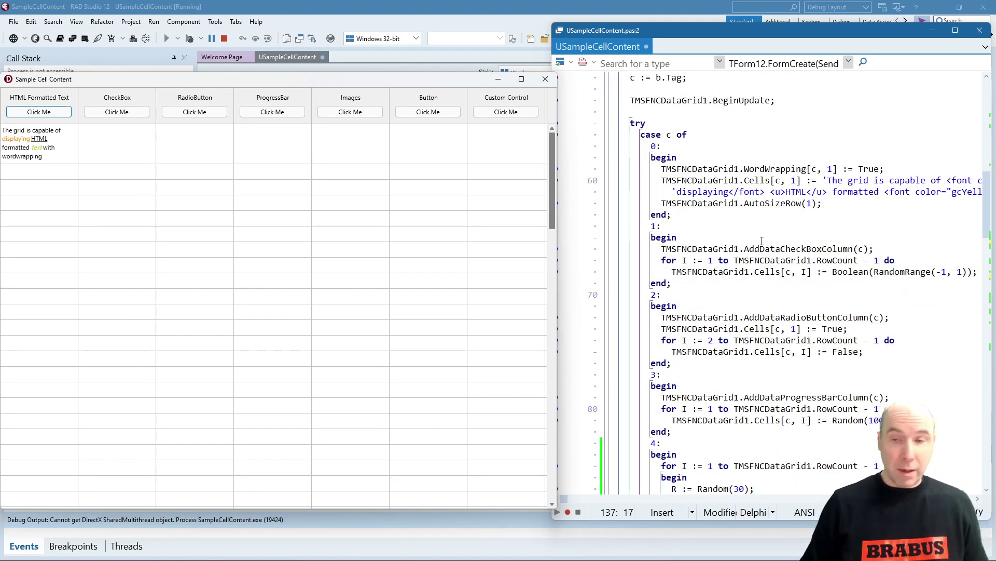
scroll(763, 240, down, 1)
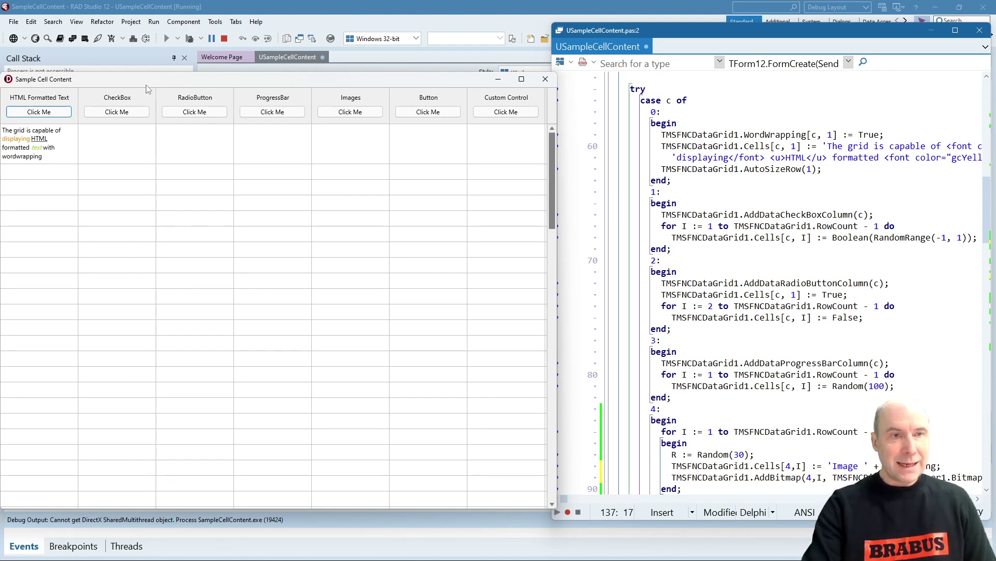
click(118, 111)
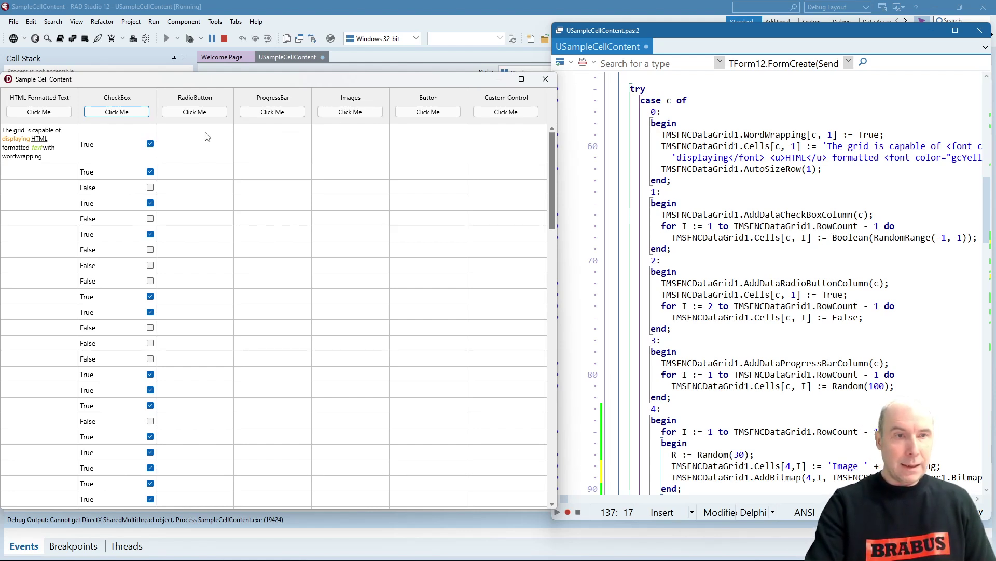
Toggle the first two checkboxes, tick row three, and fill the RadioButton column.
click(150, 144)
click(150, 171)
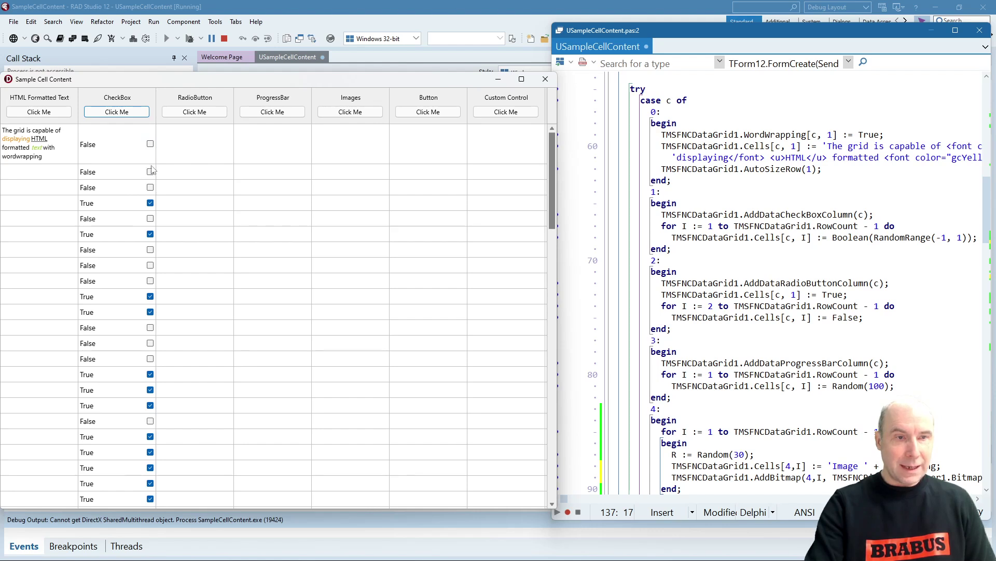
click(150, 144)
click(150, 172)
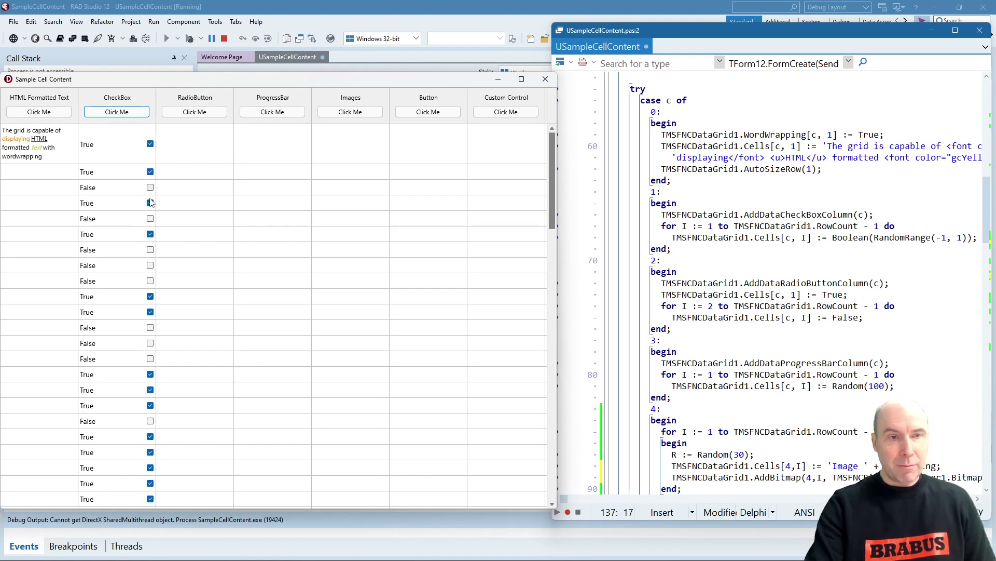
click(150, 187)
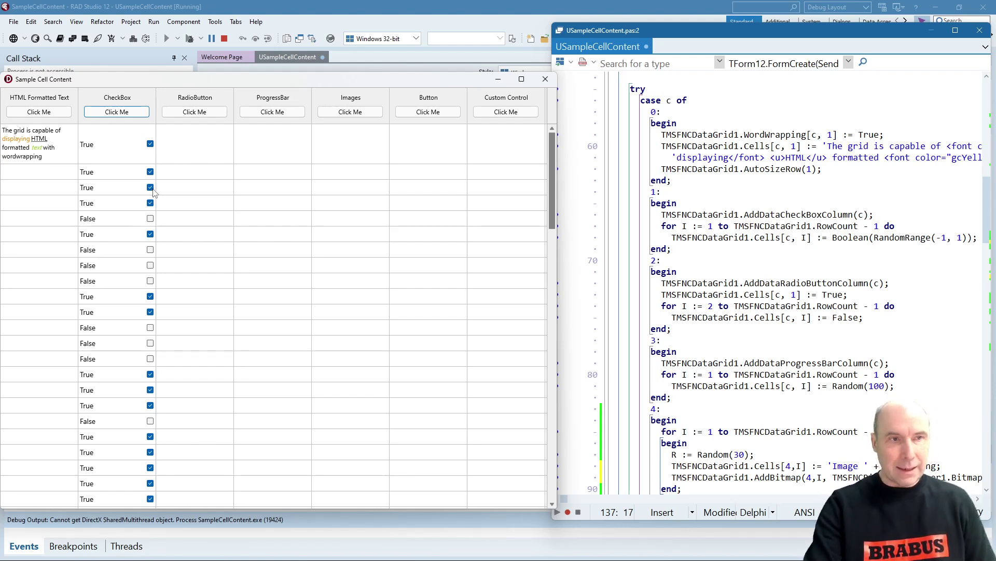
click(195, 112)
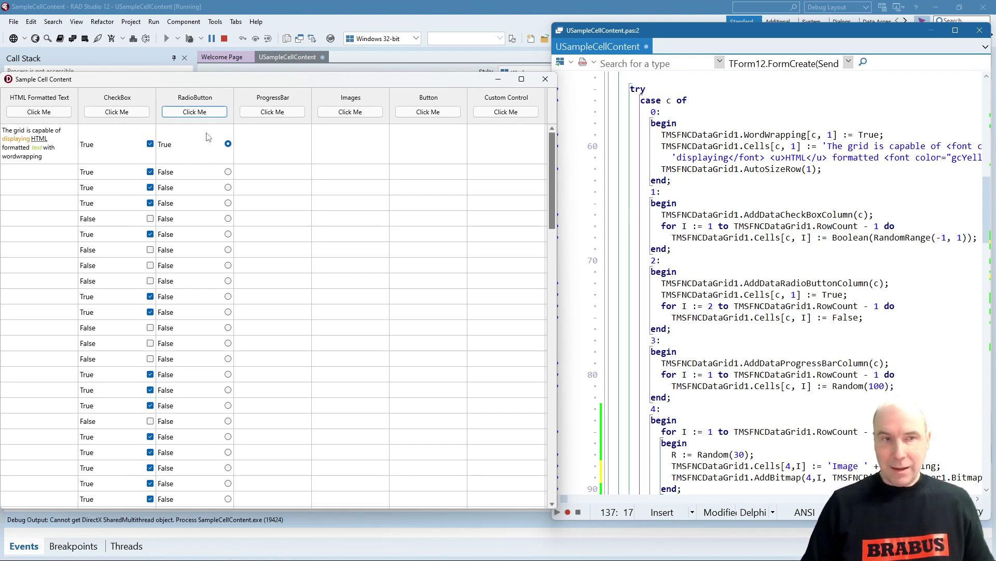
scroll(708, 267, down, 2)
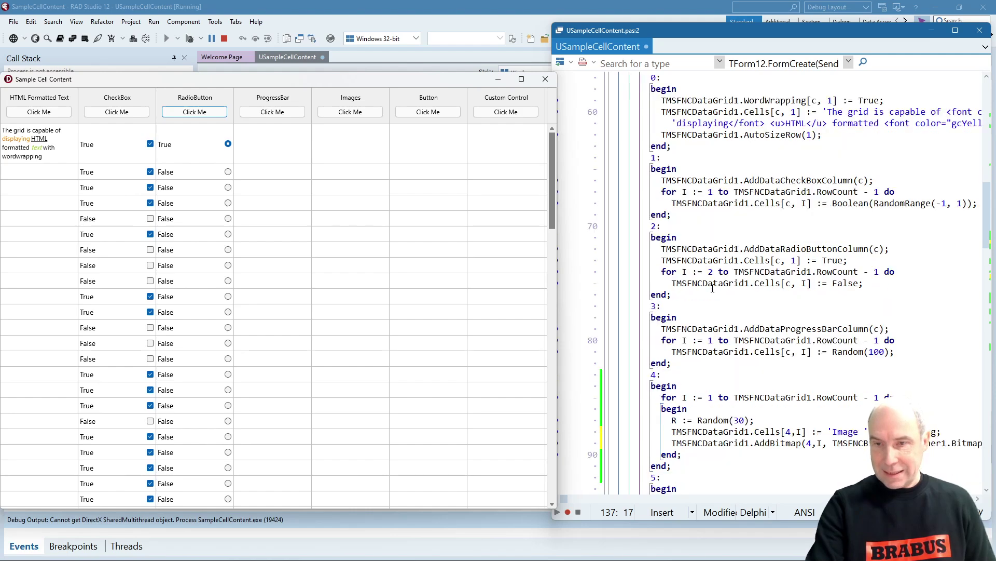
scroll(708, 267, down, 2)
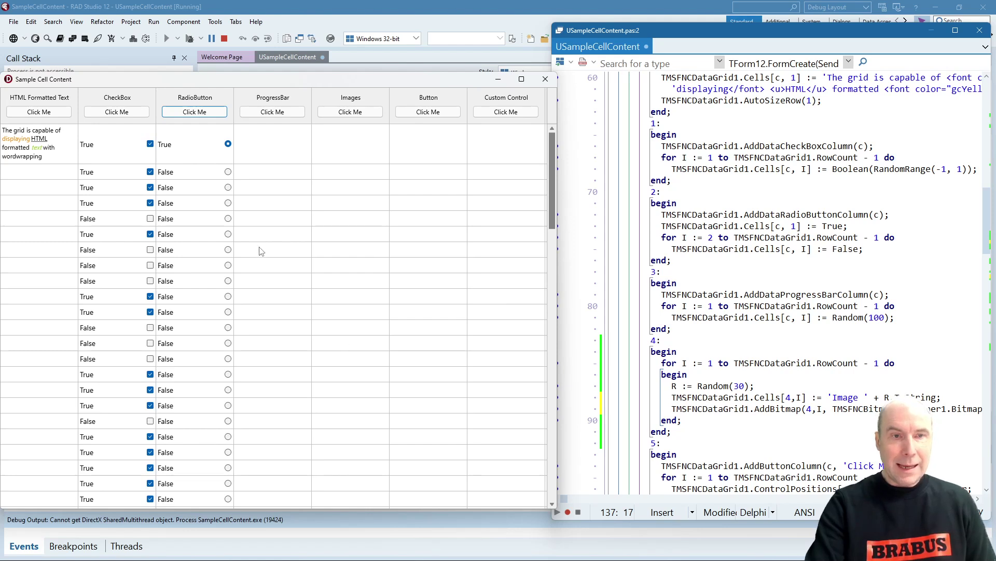
Move the radio selection through several rows, ending on row three, then fill the ProgressBar column.
click(228, 172)
click(229, 202)
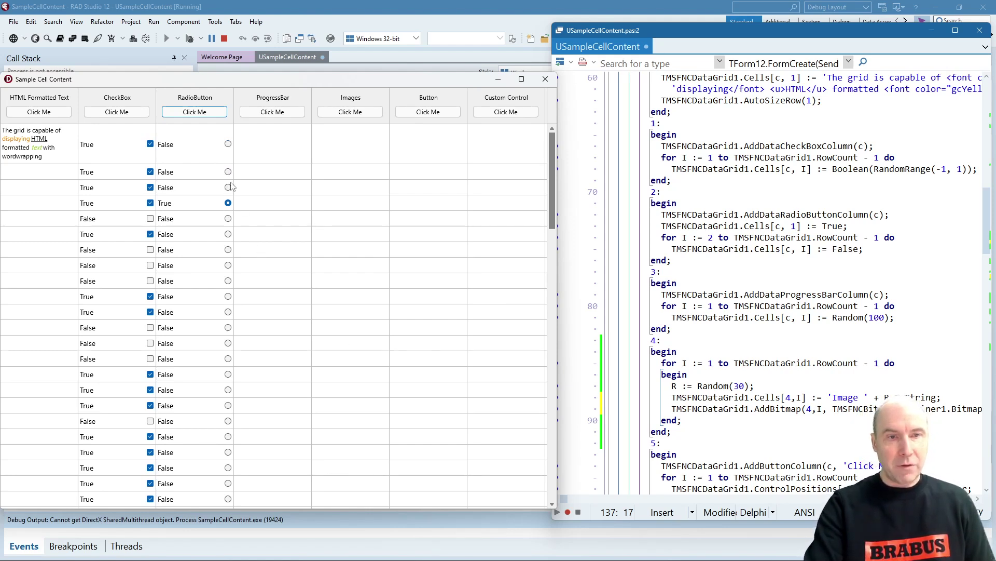
click(229, 171)
click(228, 234)
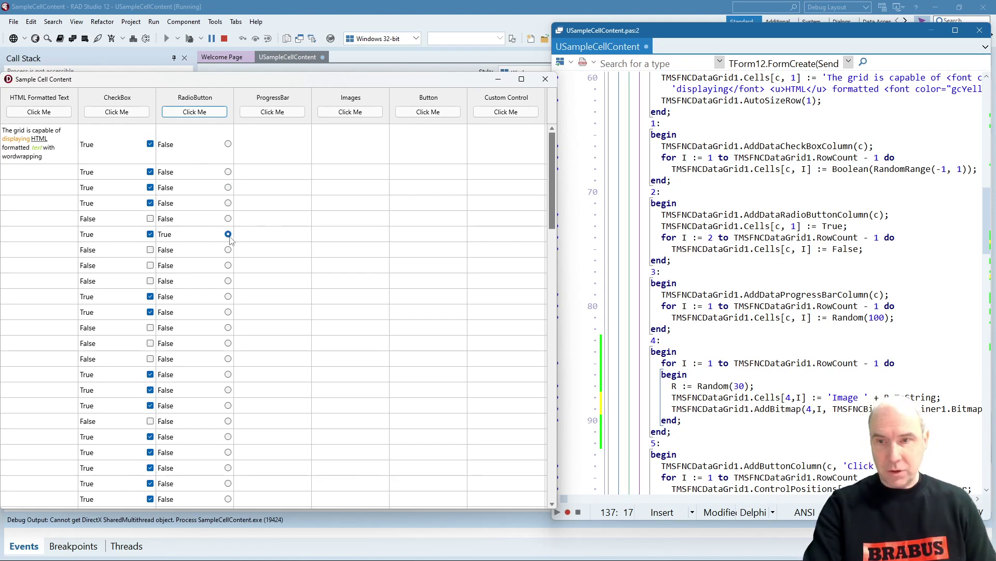
click(228, 203)
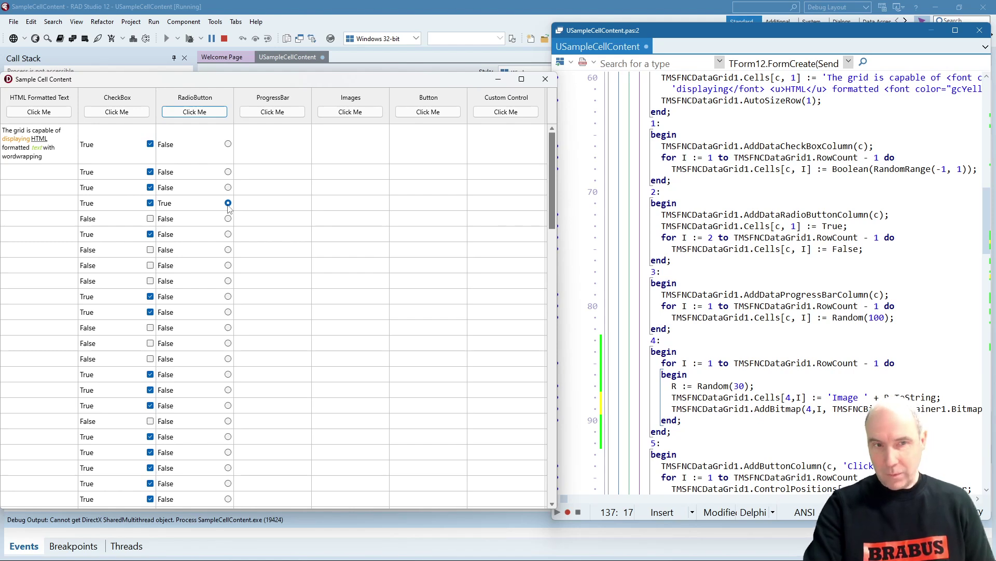
click(229, 188)
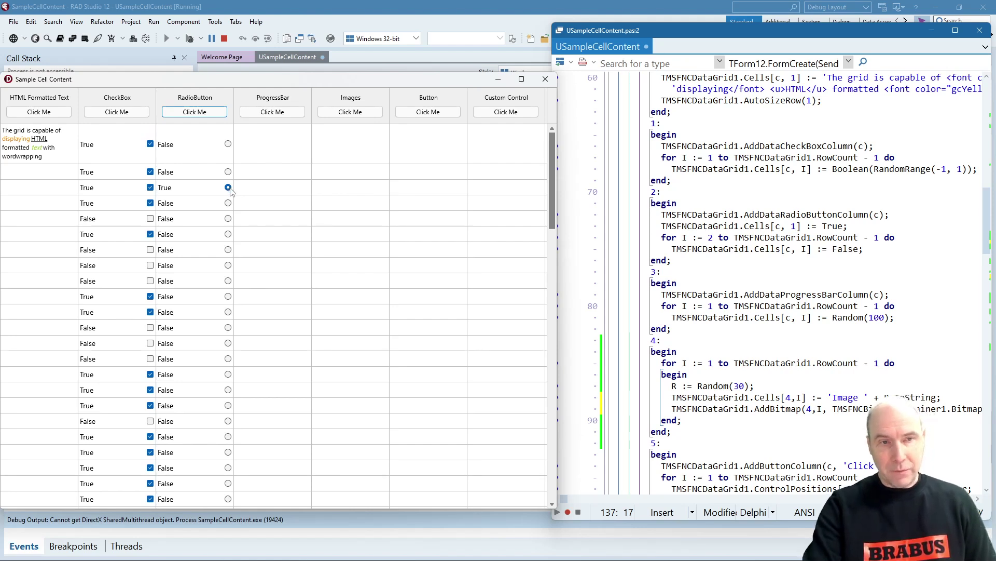
click(272, 113)
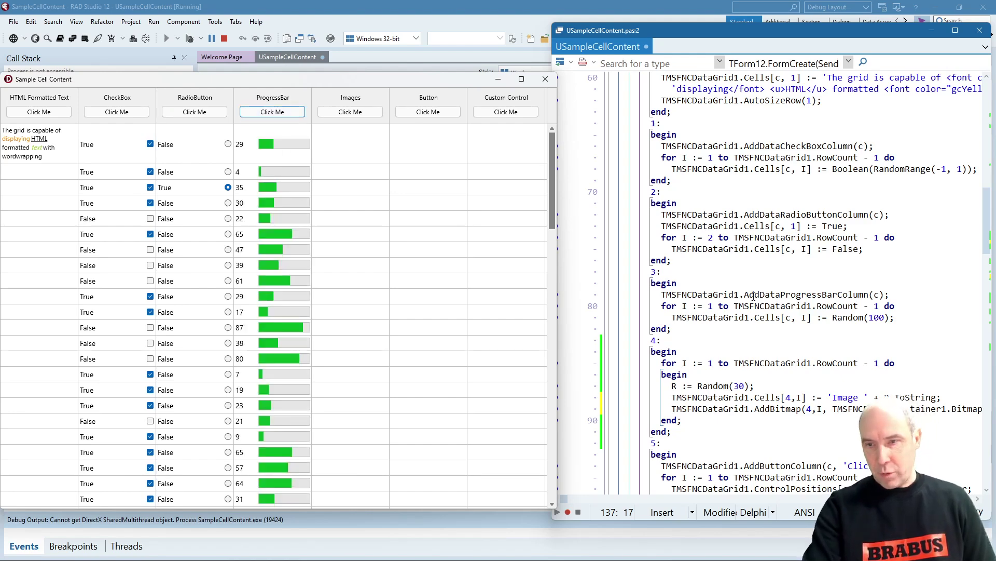
scroll(752, 303, down, 2)
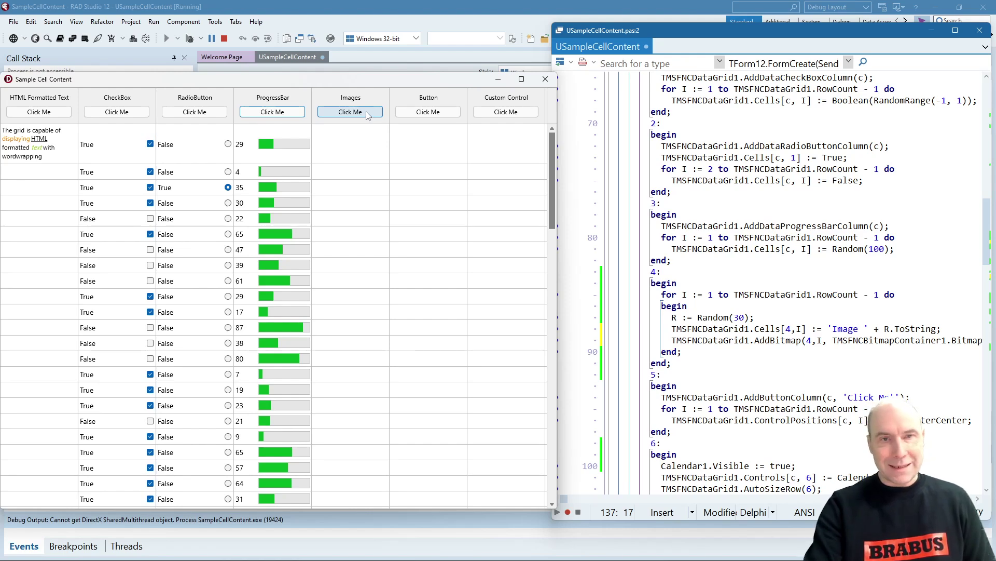
Fill the Images column with 'Image N' labels and animal pictures.
click(350, 112)
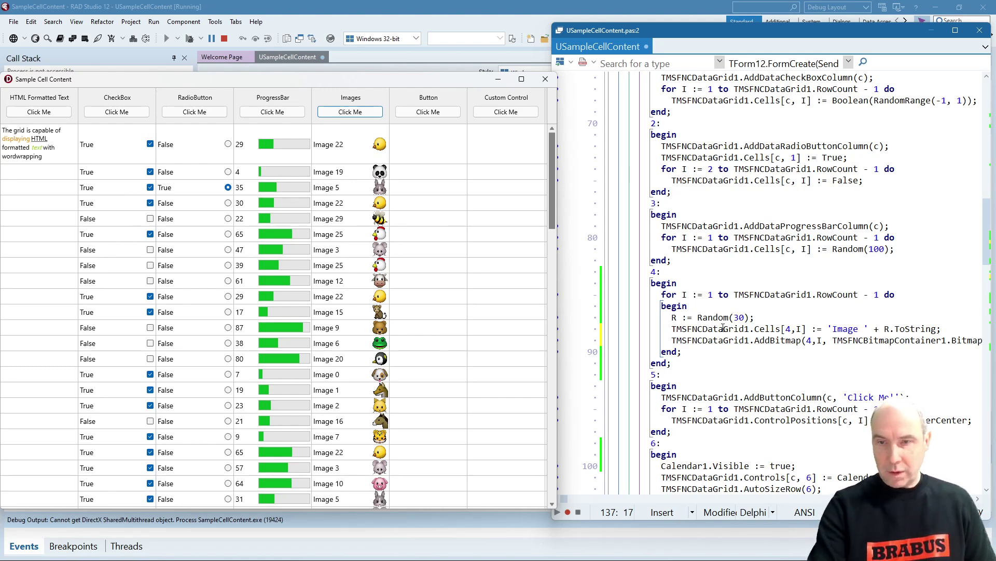
scroll(718, 320, down, 3)
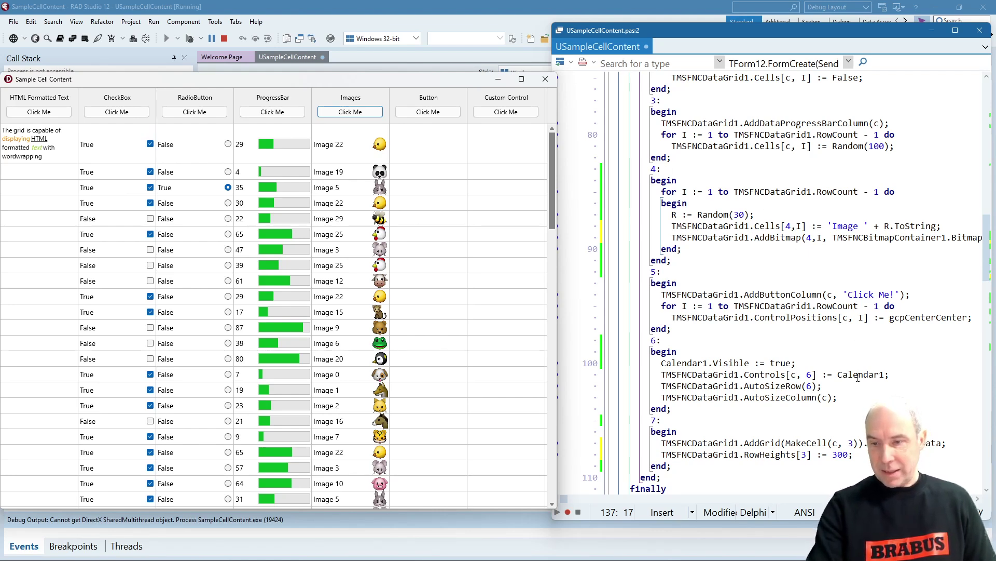
Highlight the TMSFNCBitmapContainer1.Bitmaps[R] argument on the AddBitmap line, alternating with the running demo.
click(869, 248)
drag(910, 238, 990, 237)
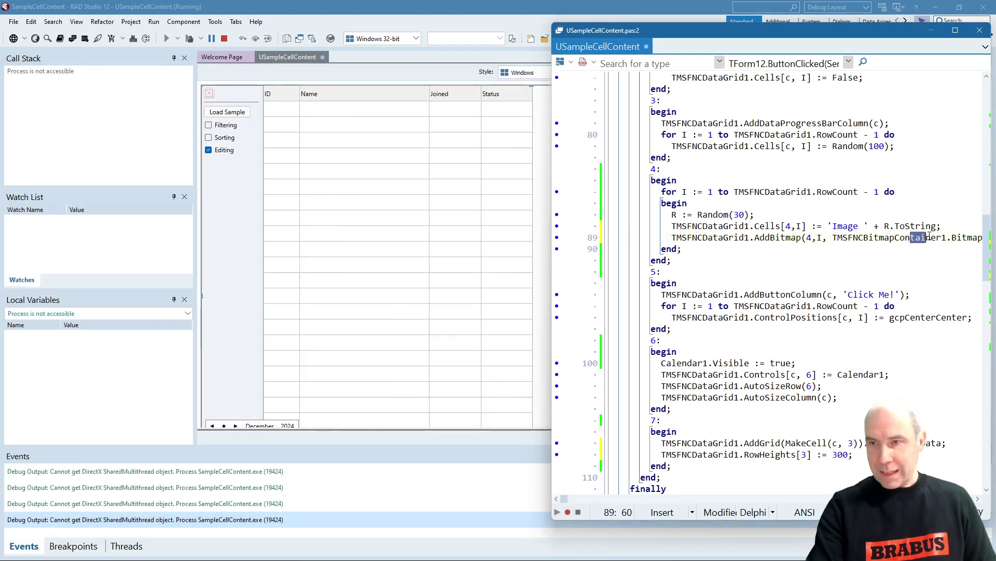
click(797, 250)
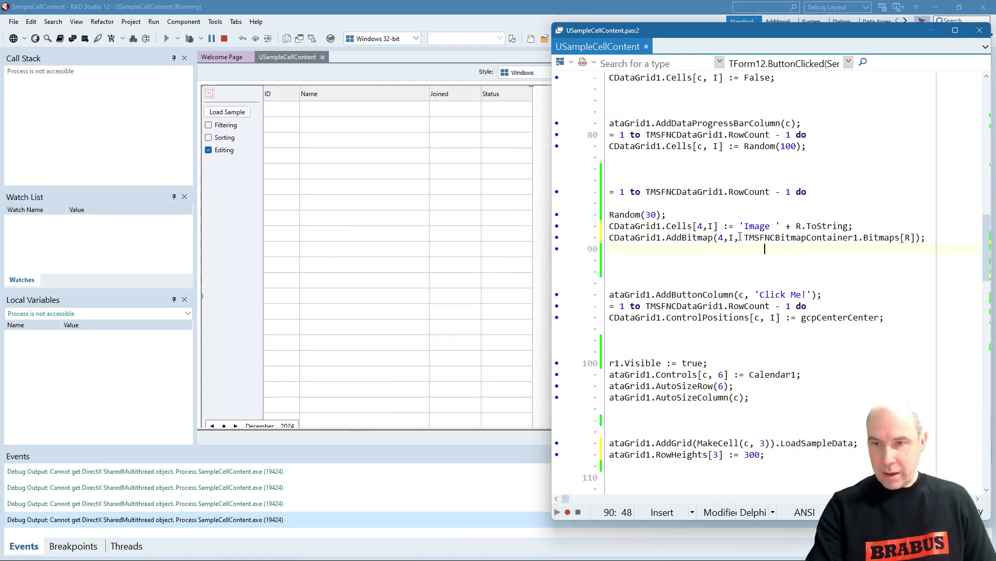
drag(740, 238, 917, 238)
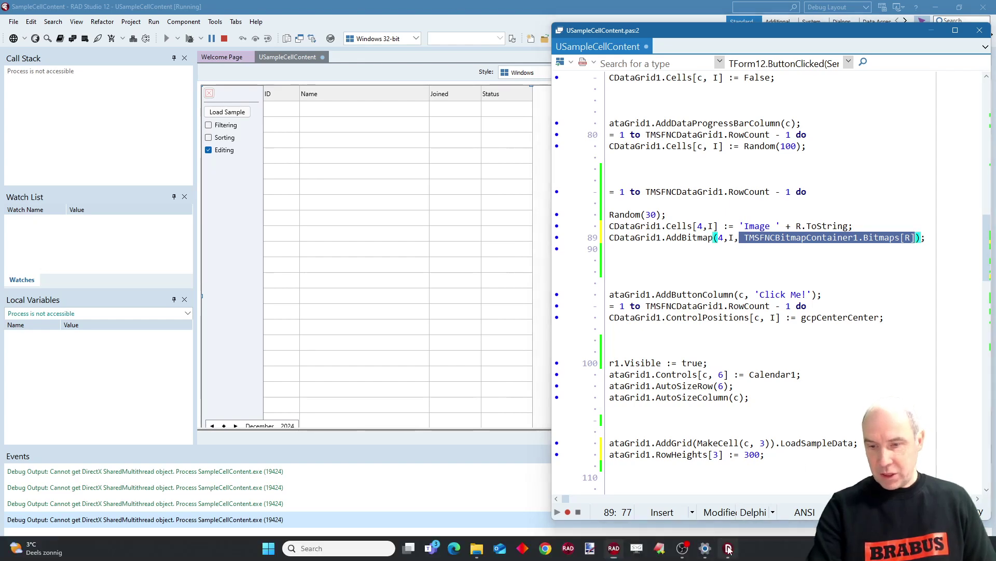
click(708, 548)
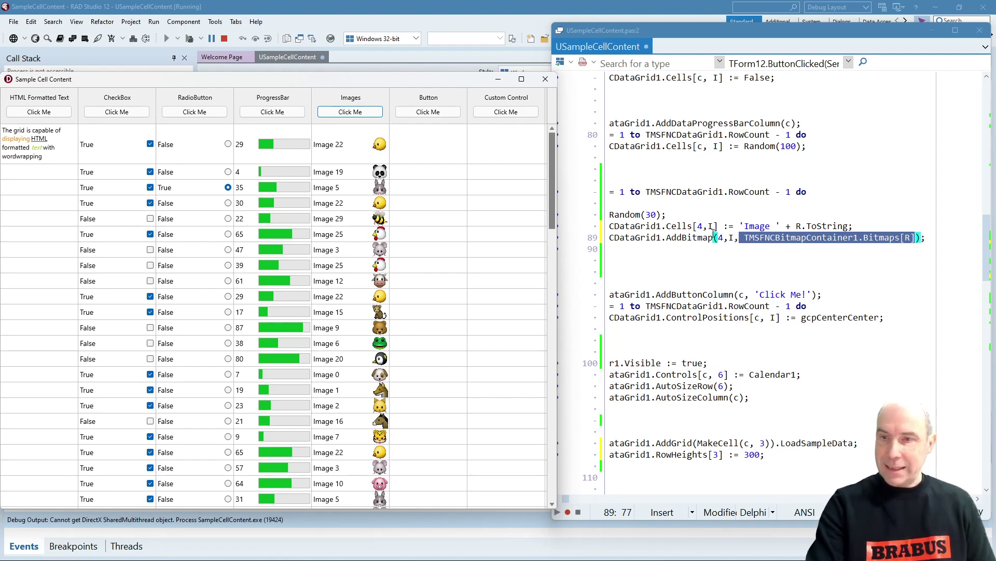
click(545, 79)
drag(683, 248, 608, 248)
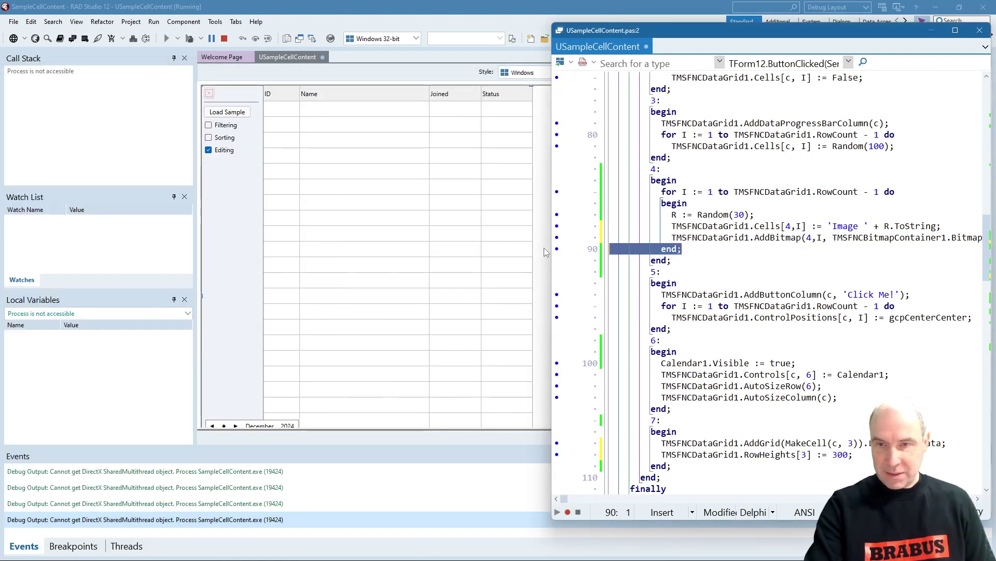
click(729, 548)
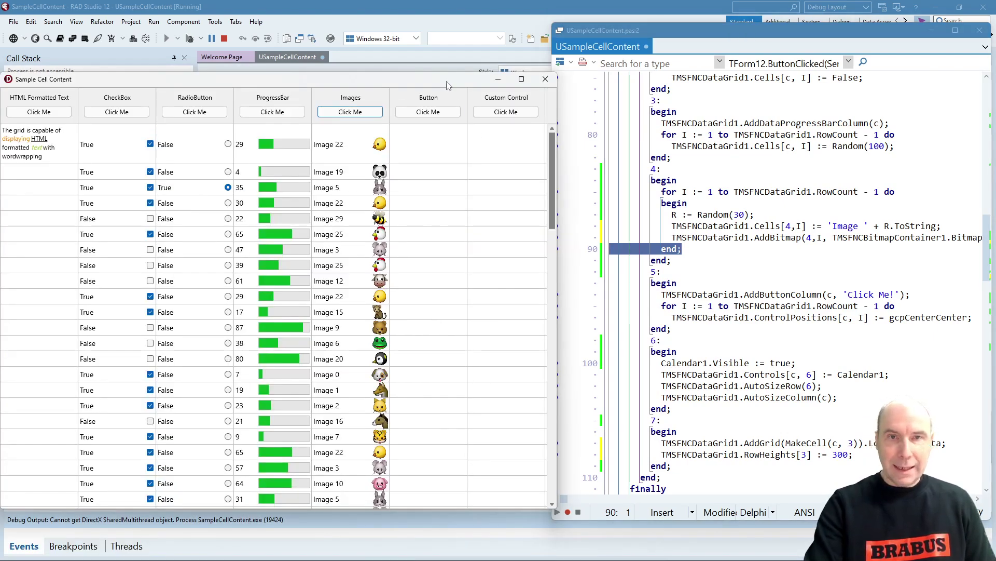
Add Click Me! buttons to every row and test those in rows 1, 6 and 11.
click(429, 111)
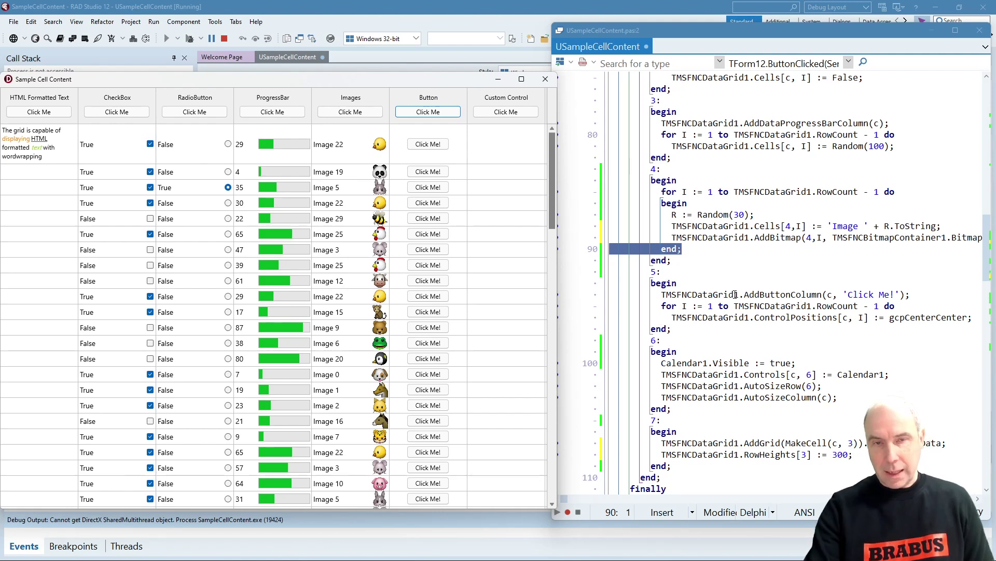
click(427, 111)
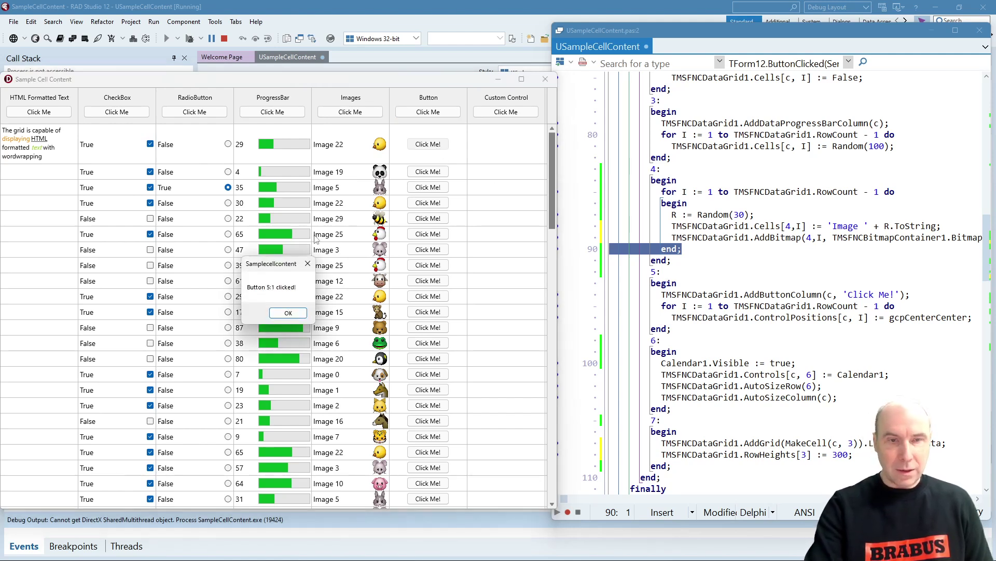
click(289, 313)
click(428, 234)
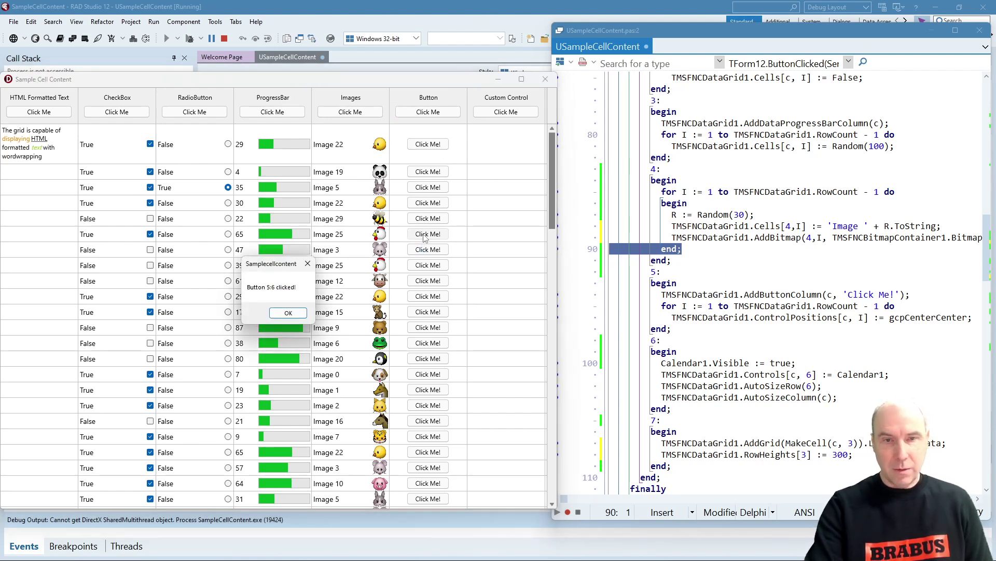
click(288, 313)
click(427, 312)
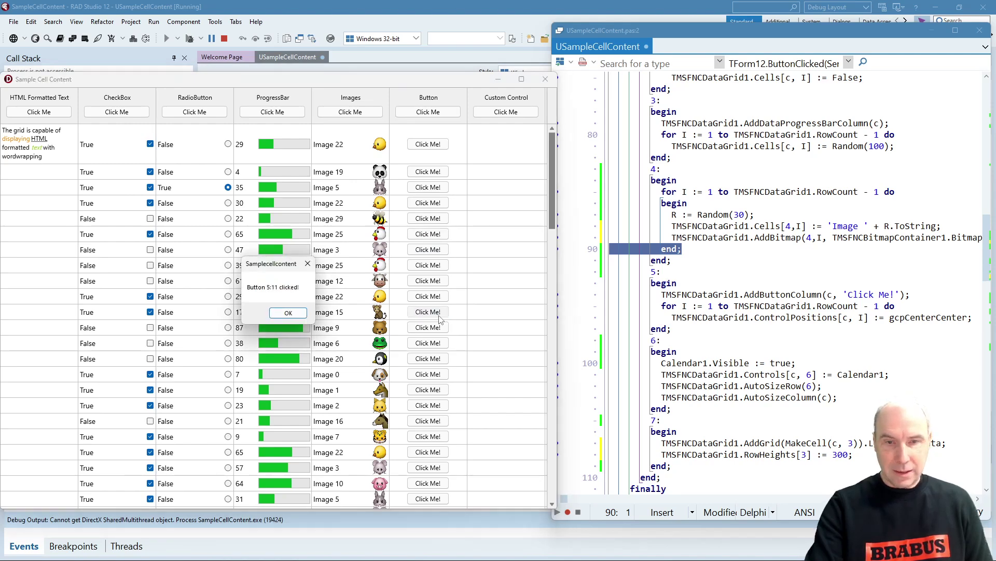
click(288, 313)
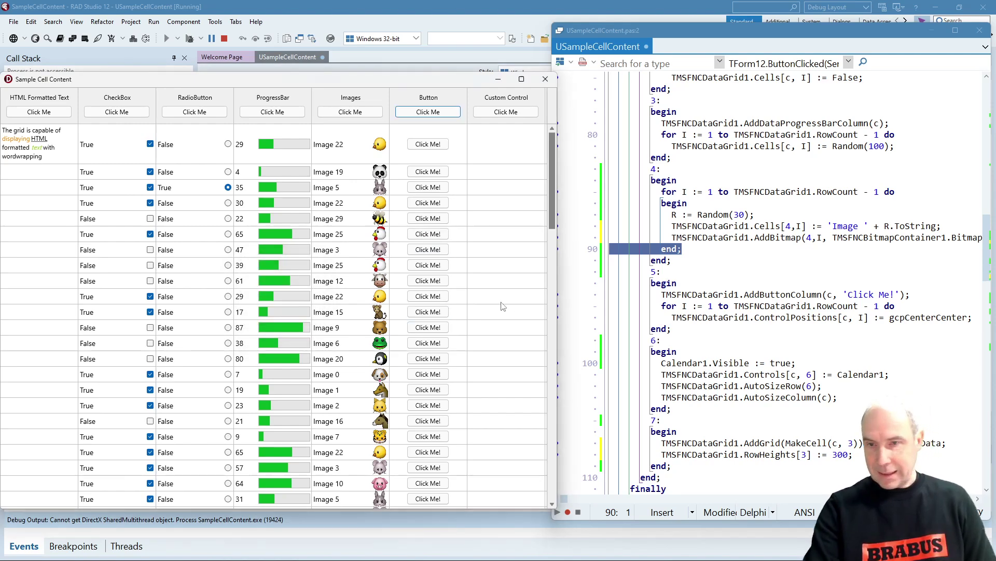
Highlight the CellButtonClick handler name in the code, then bring the demo forward.
click(783, 252)
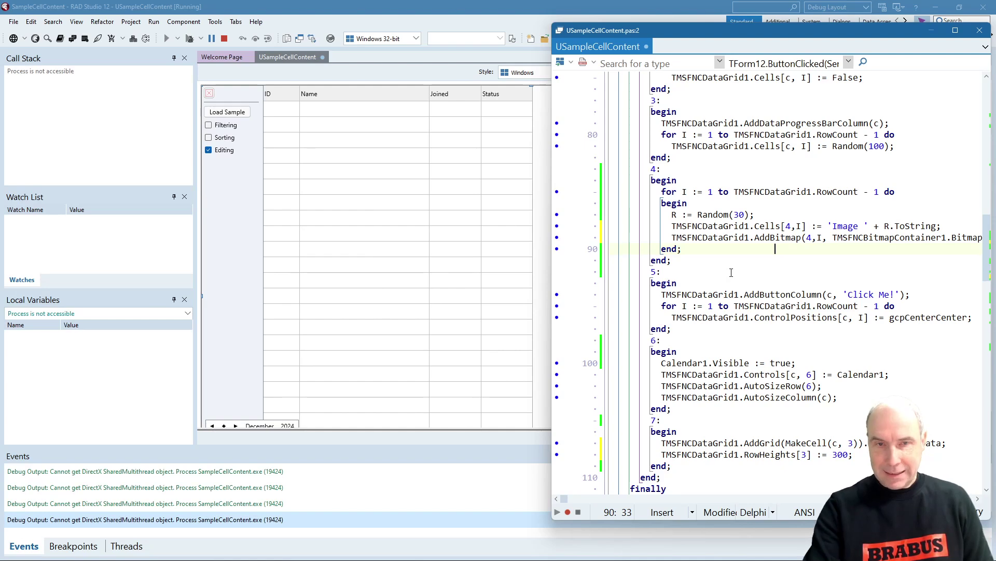
click(487, 226)
click(691, 237)
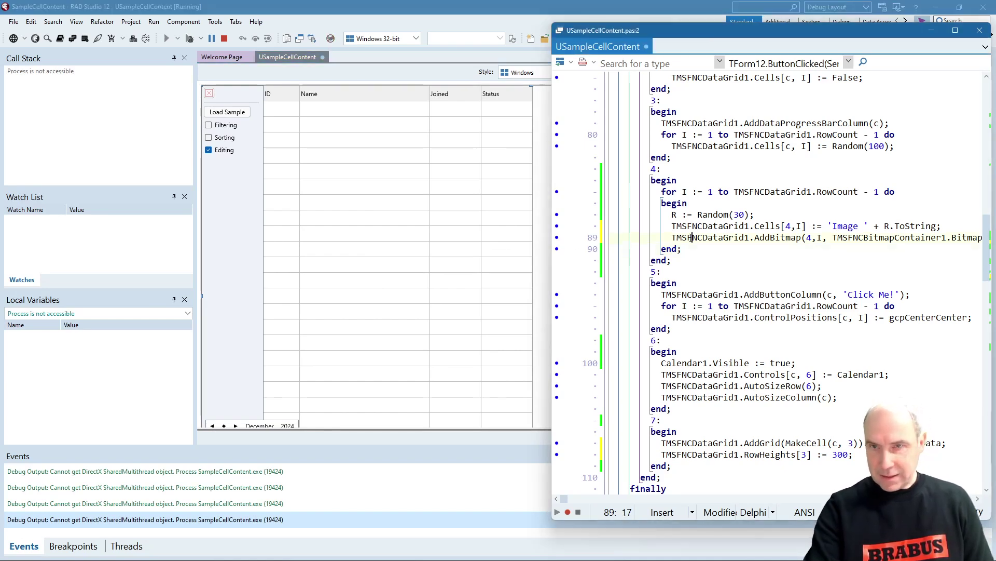
scroll(692, 236, up, 5)
scroll(687, 237, up, 8)
scroll(687, 237, up, 5)
scroll(709, 251, down, 10)
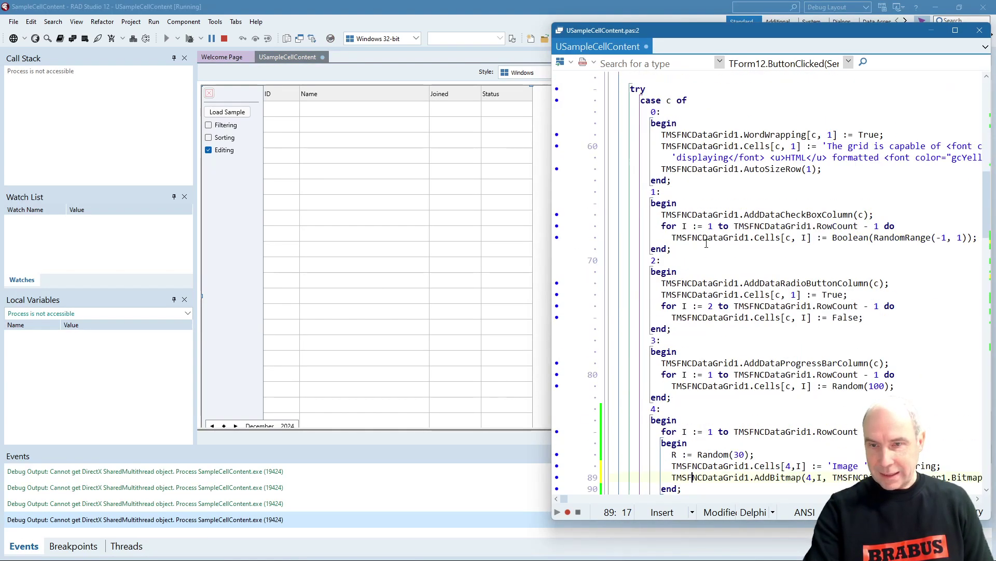
scroll(708, 252, down, 8)
scroll(709, 252, down, 8)
scroll(708, 250, down, 6)
scroll(708, 250, down, 6)
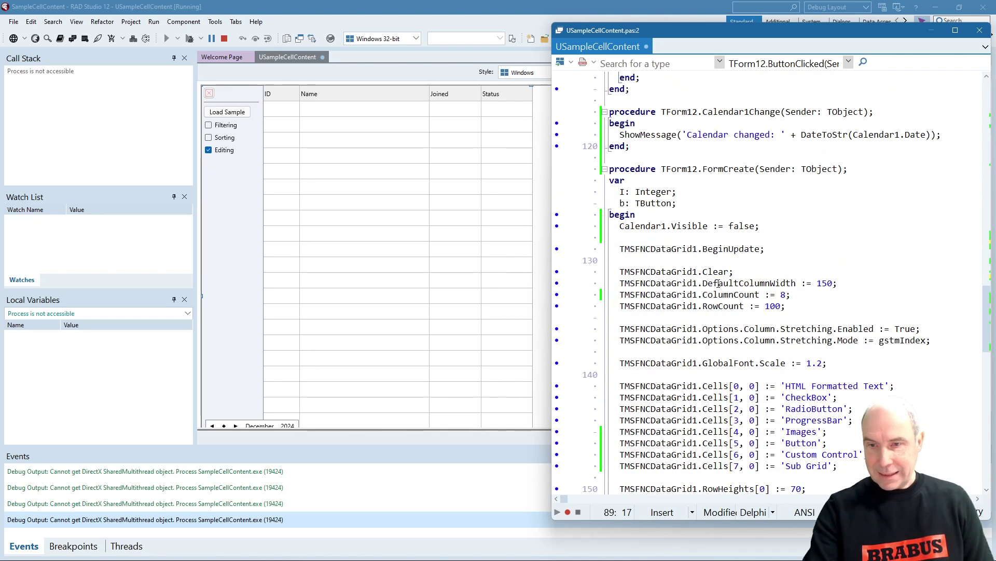
scroll(709, 251, down, 6)
scroll(717, 283, down, 6)
scroll(724, 300, down, 3)
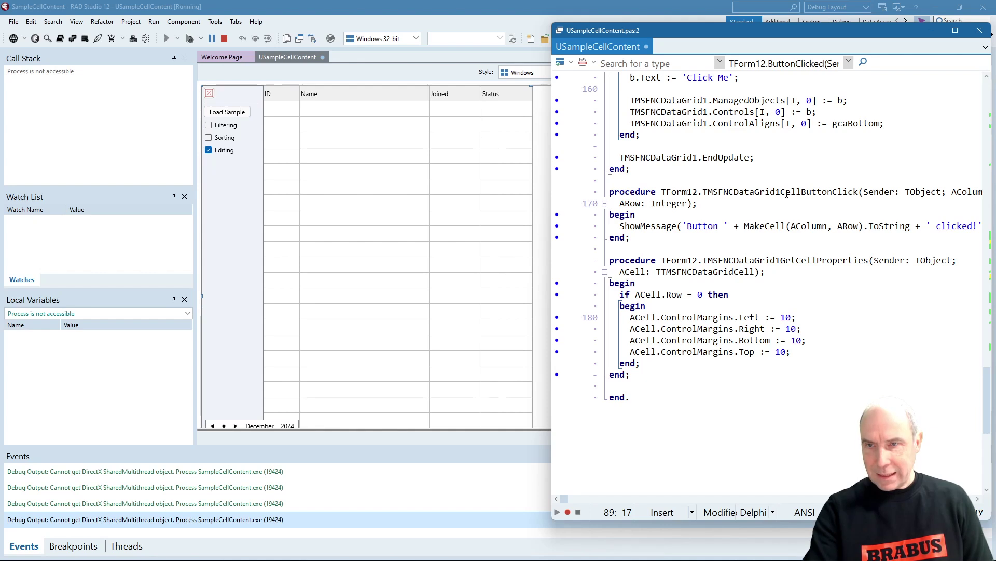
drag(780, 193, 859, 191)
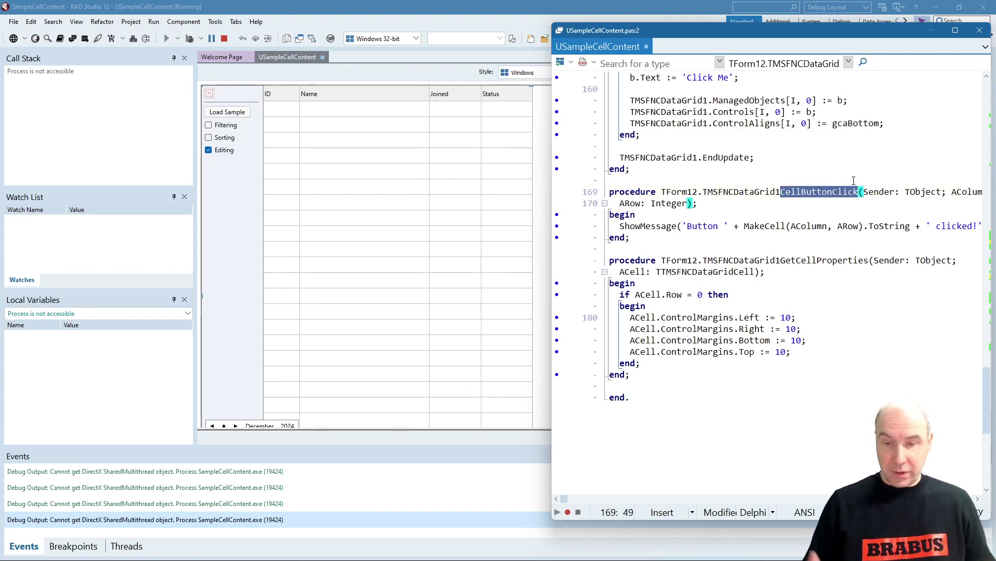
click(729, 548)
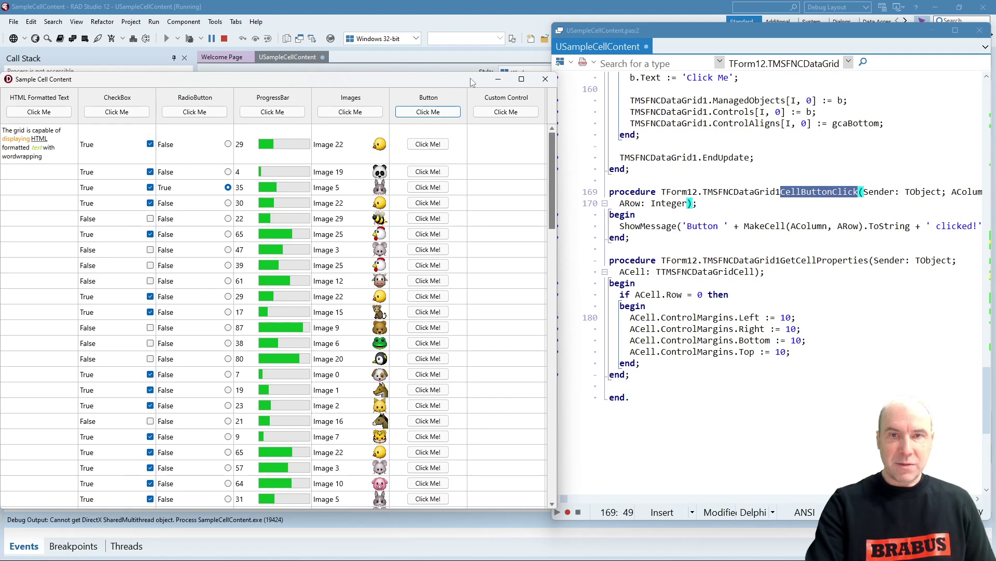
Embed the December 2024 calendar in the Custom Control column and widen the window to reveal Sub Grid.
click(506, 111)
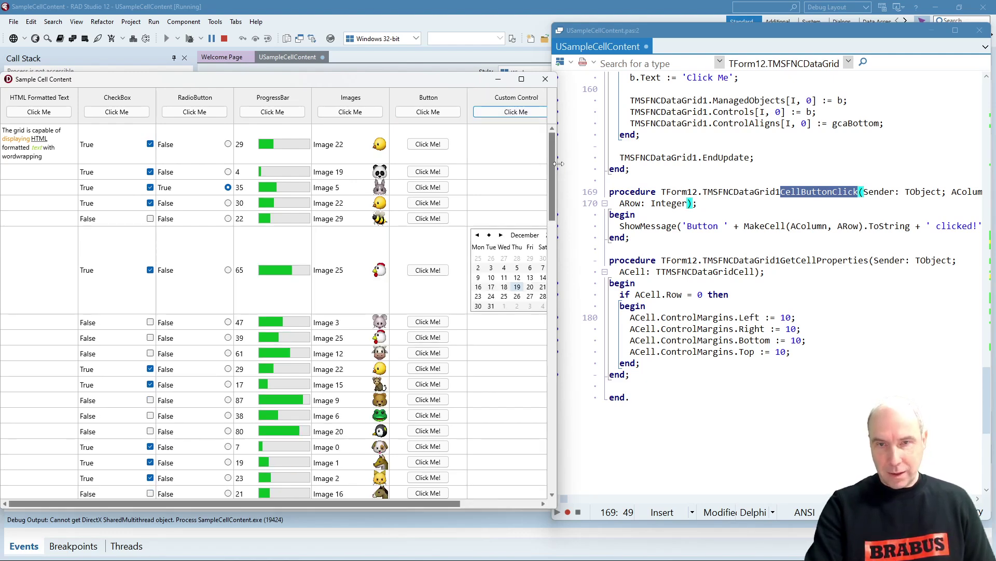
drag(555, 163, 606, 169)
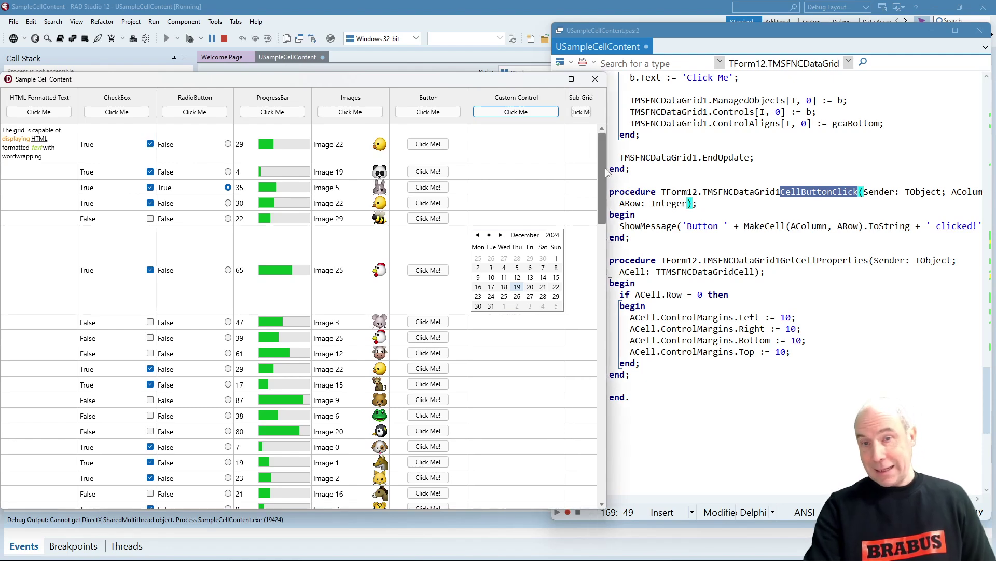
click(821, 201)
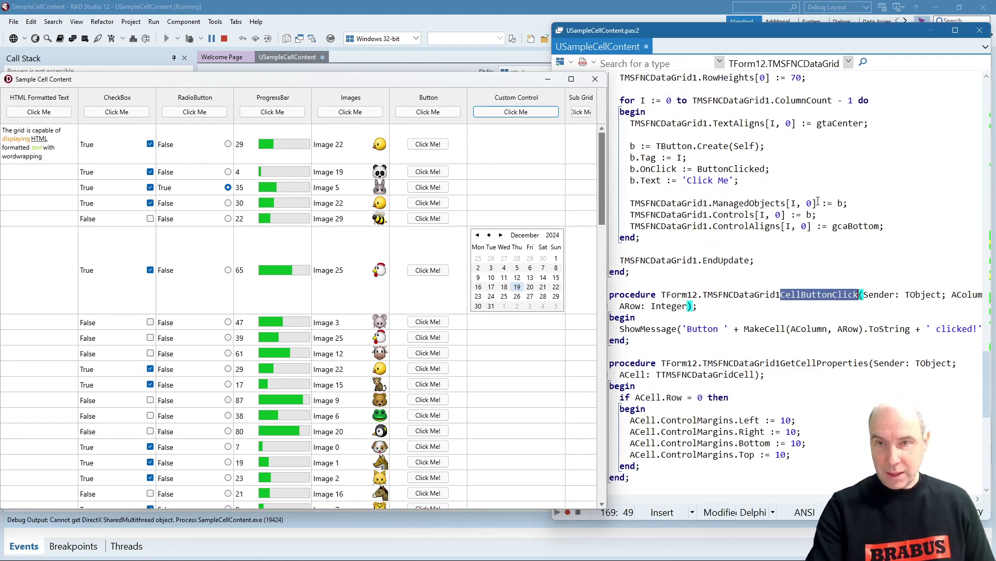
scroll(818, 198, up, 5)
scroll(817, 195, up, 5)
scroll(816, 191, up, 3)
scroll(815, 187, up, 4)
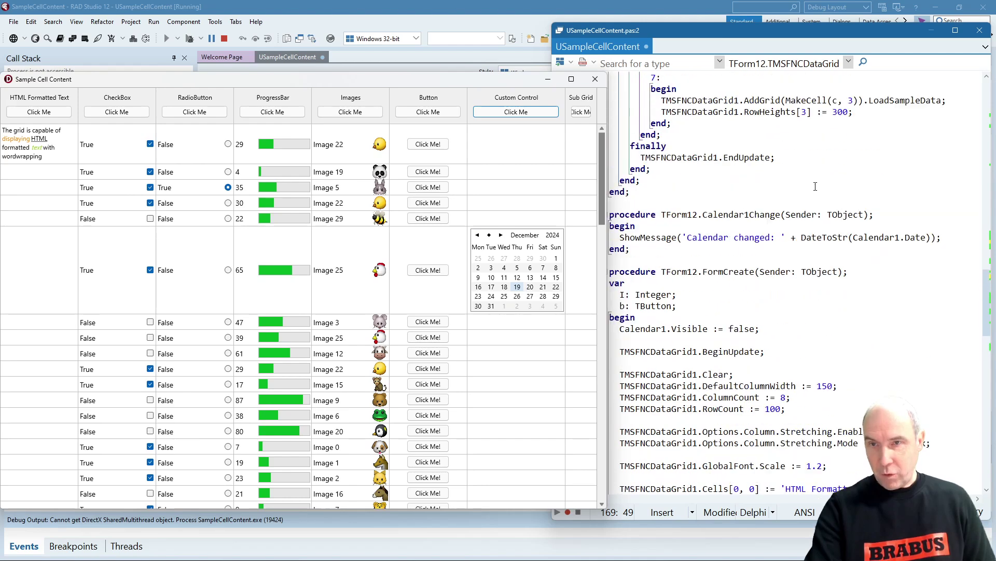
scroll(815, 187, up, 4)
scroll(815, 187, up, 4)
scroll(815, 187, up, 3)
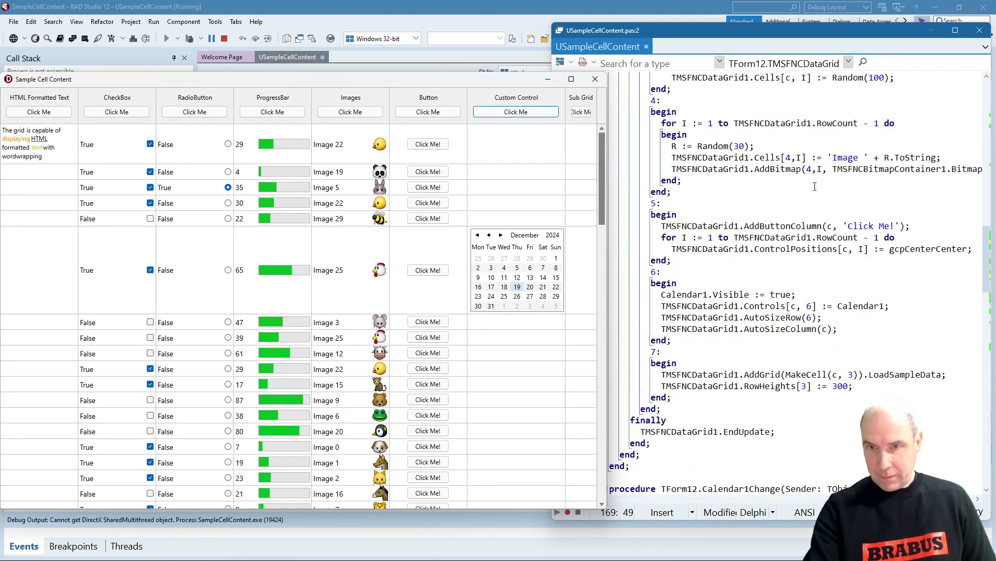
scroll(815, 188, up, 3)
scroll(815, 187, down, 6)
scroll(814, 187, down, 6)
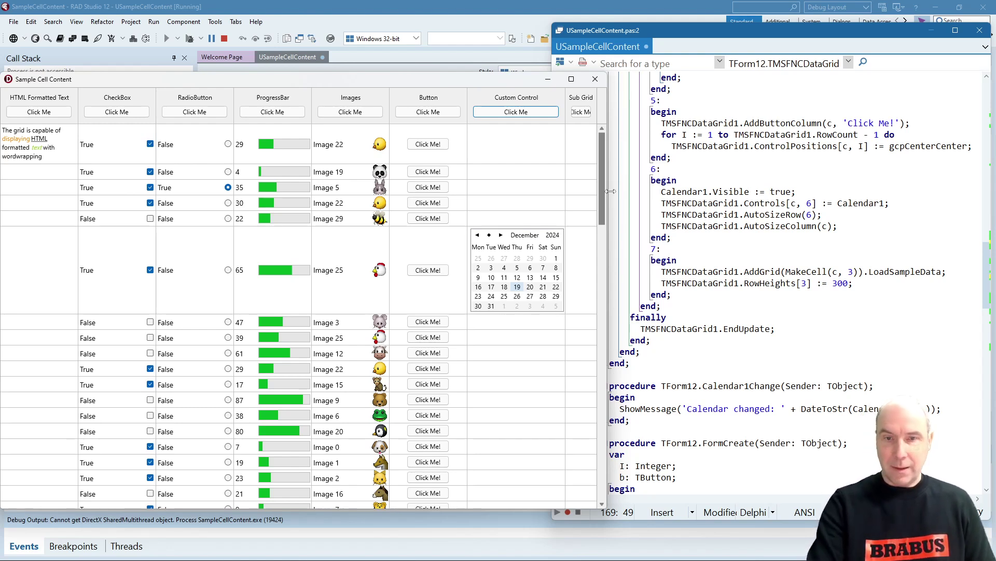
Pick 12, 10 and finally 17 December in the calendar, confirming each 'Calendar changed' message.
click(504, 288)
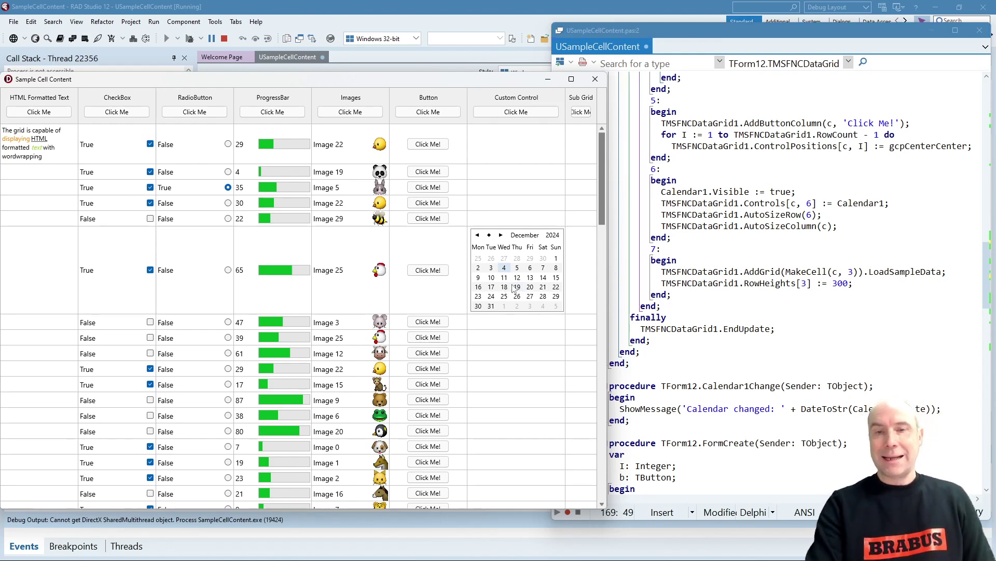
click(518, 278)
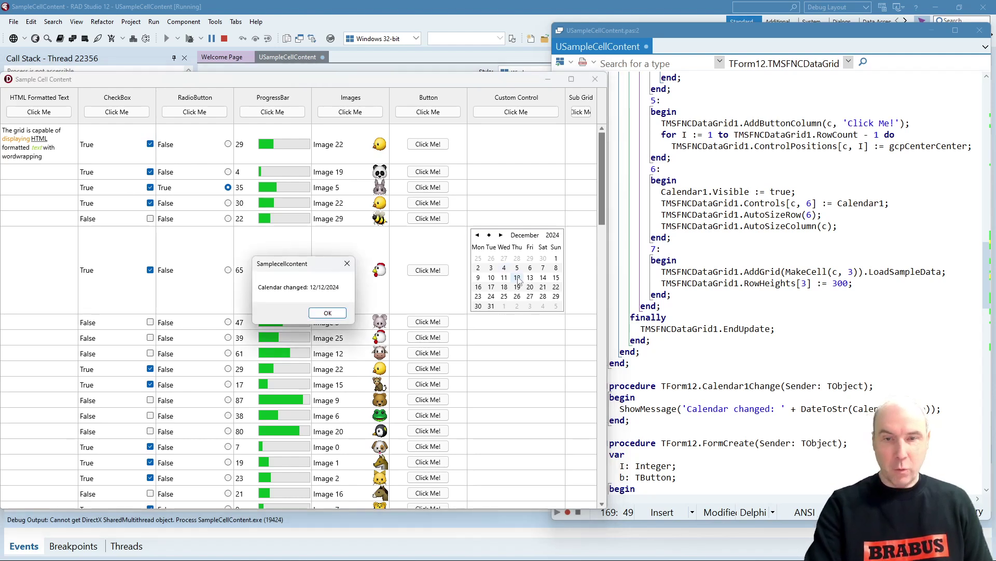
click(327, 316)
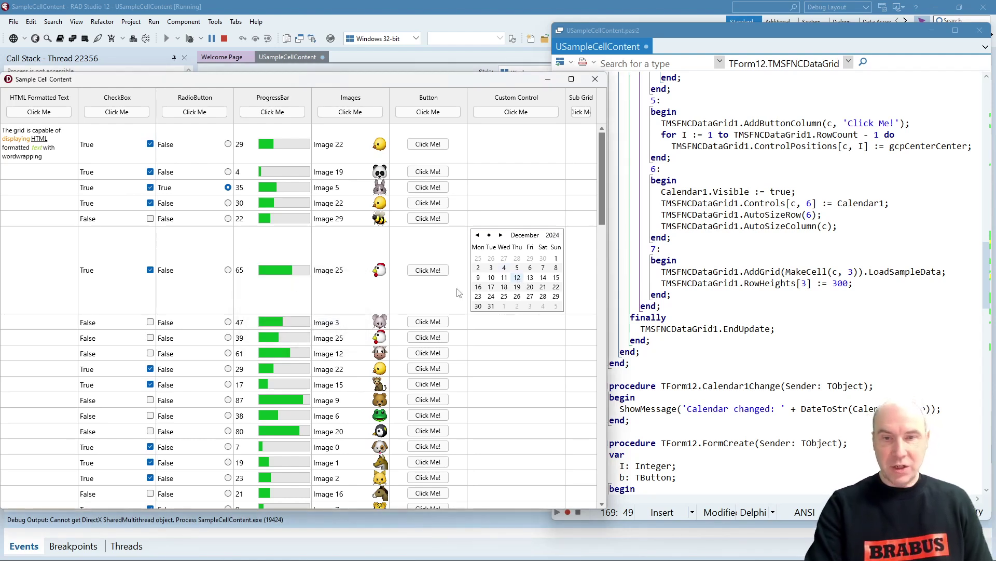
click(491, 278)
click(330, 314)
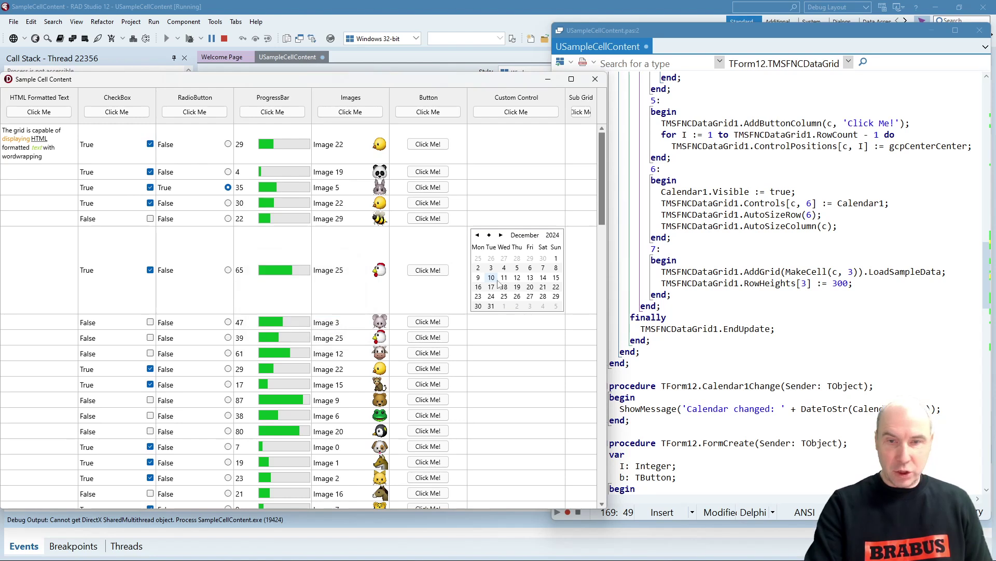
click(491, 287)
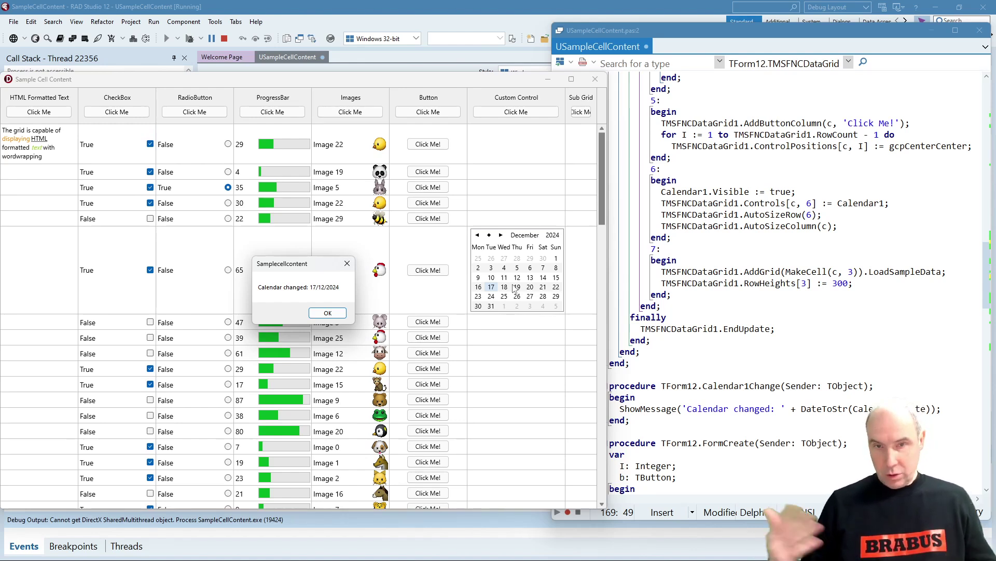
click(327, 313)
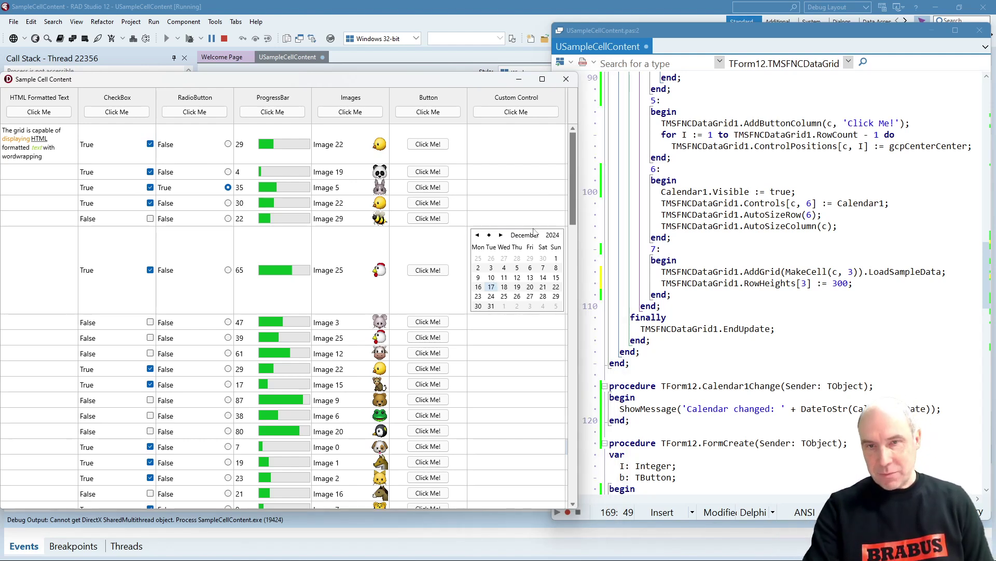
Widen the demo, insert the sub grid via 'Click Me', and highlight AddGrid and LoadSampleData on line 107.
drag(577, 150, 791, 153)
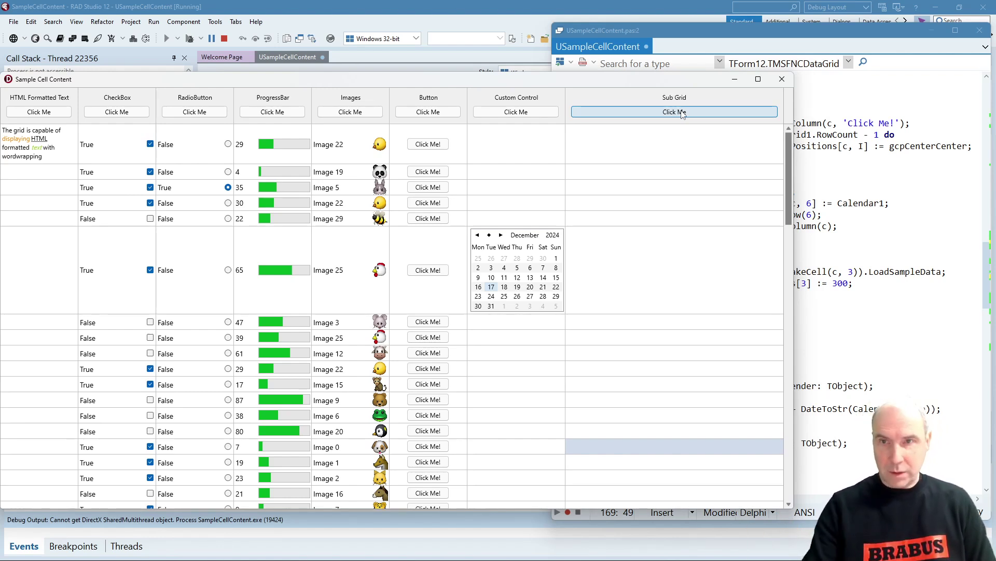
click(682, 114)
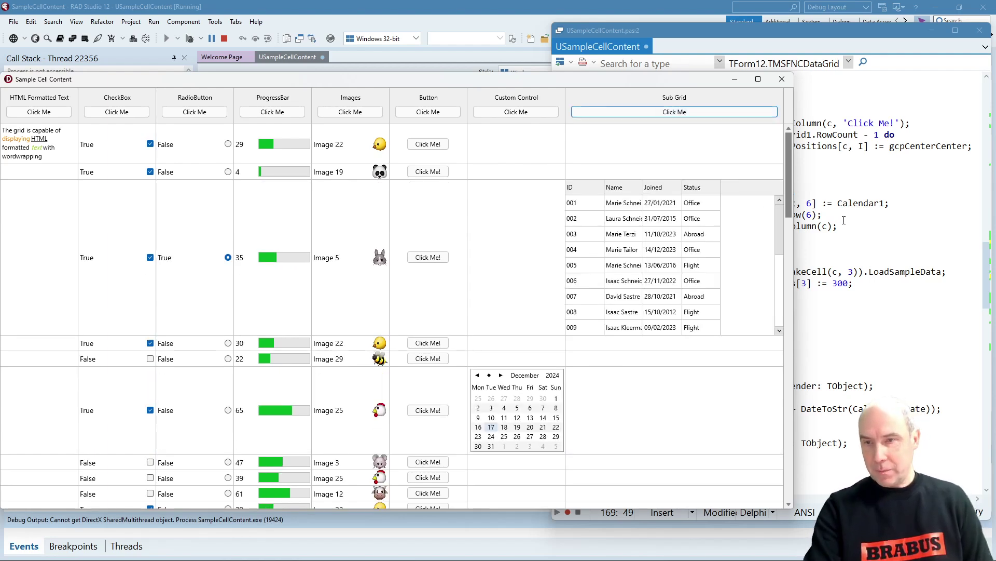
click(854, 237)
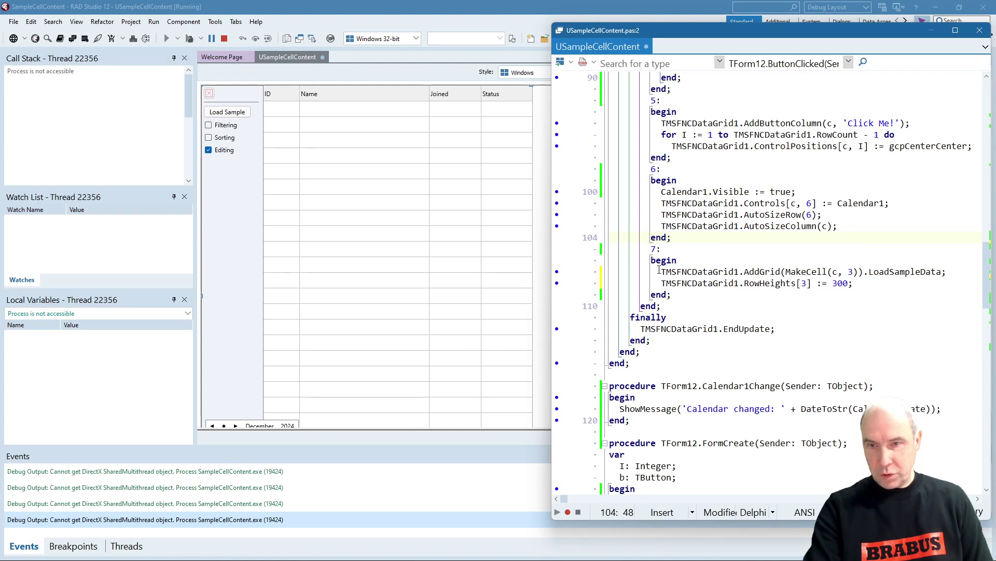
drag(661, 272, 785, 274)
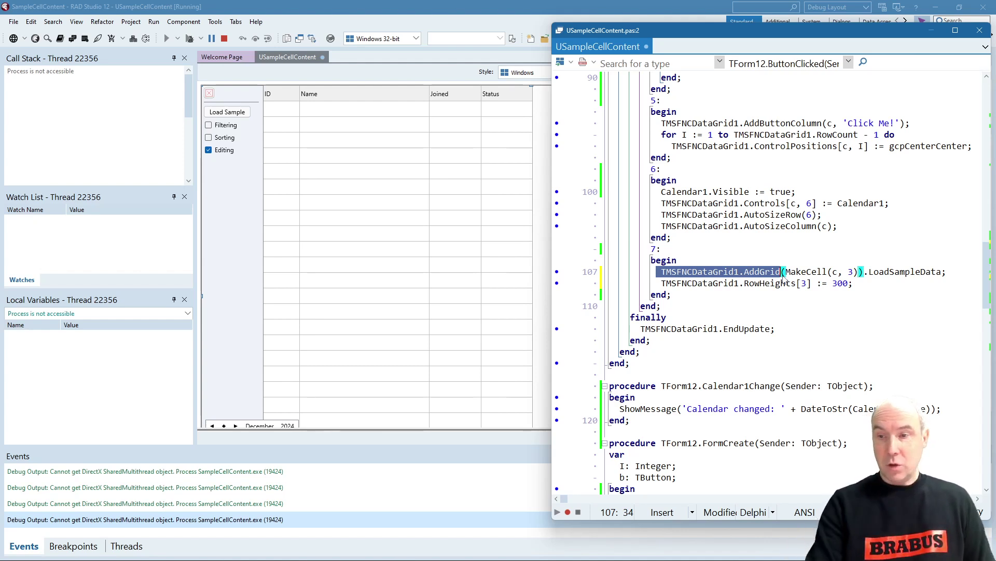
double_click(894, 272)
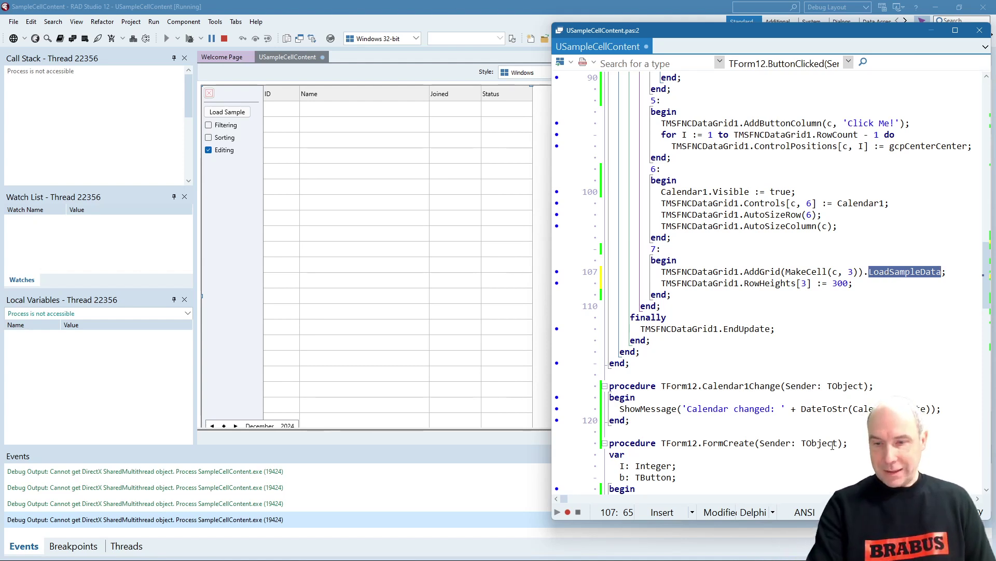
click(727, 548)
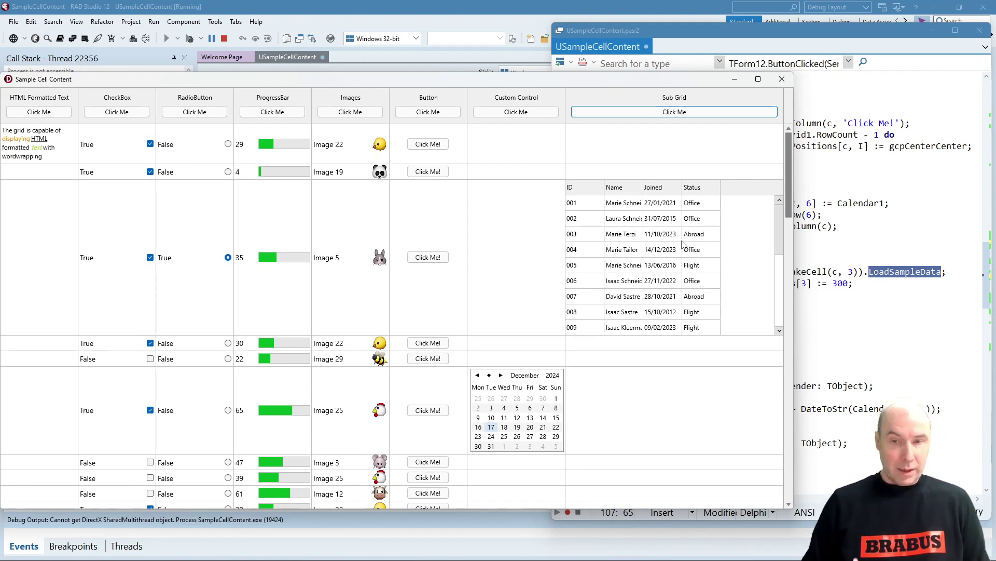
Select a Joined date and then the Name cell of row 0015 in the sub grid.
click(662, 249)
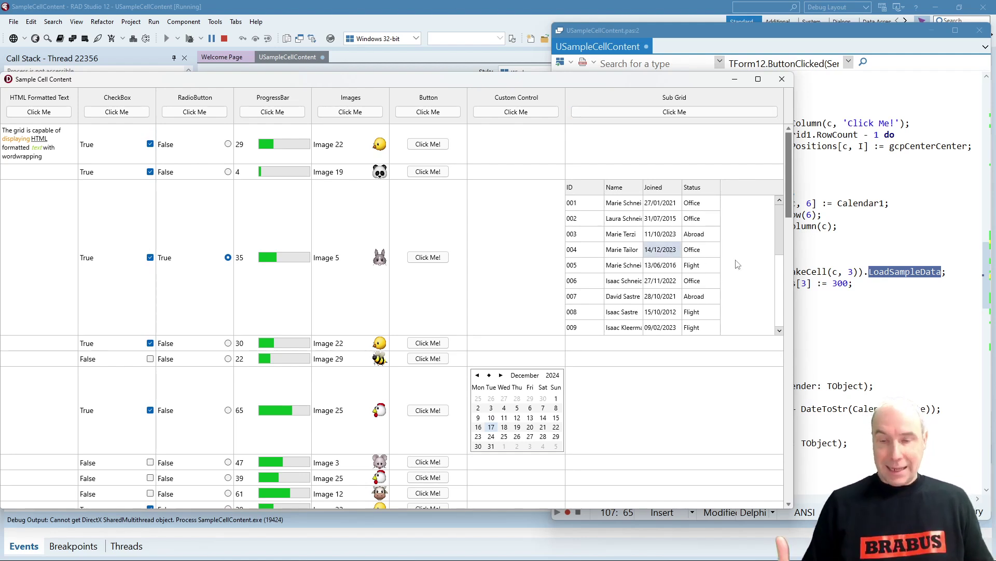
scroll(776, 235, down, 4)
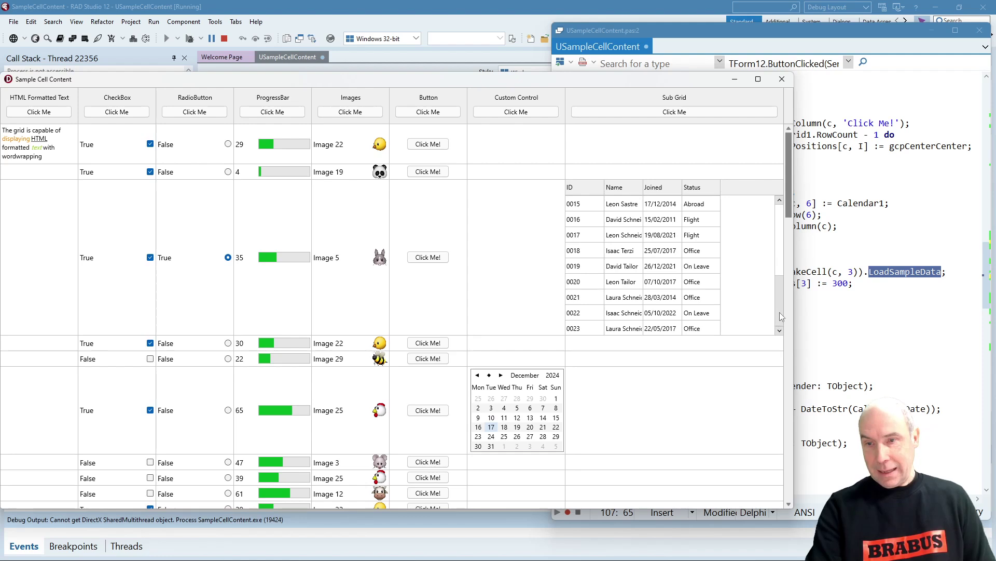
scroll(779, 234, down, 5)
scroll(779, 233, down, 4)
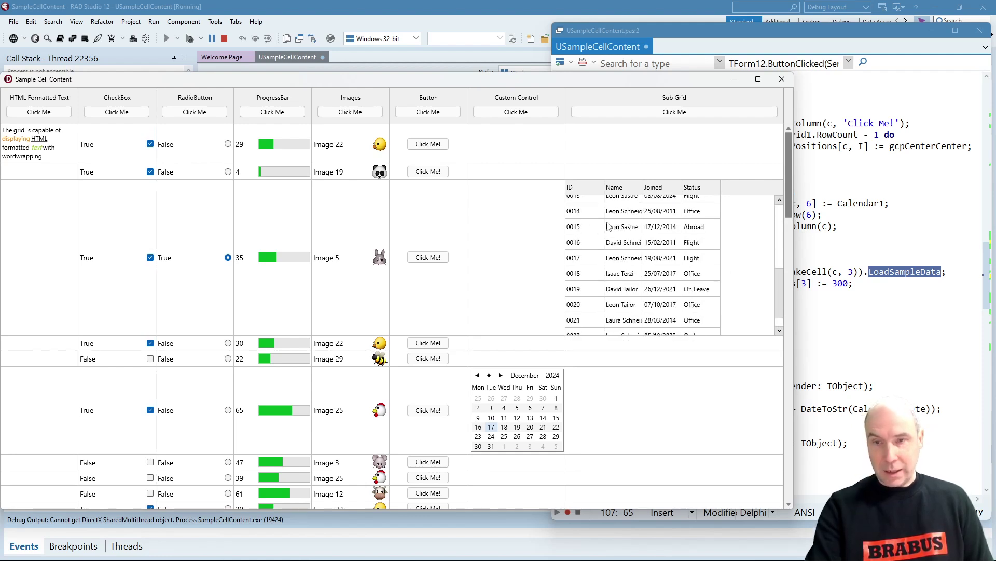
click(622, 227)
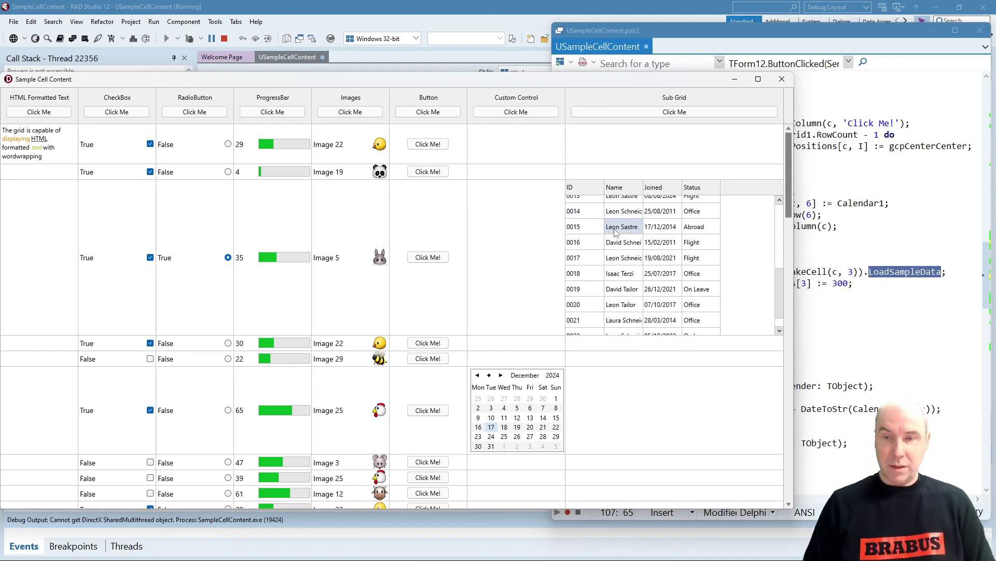